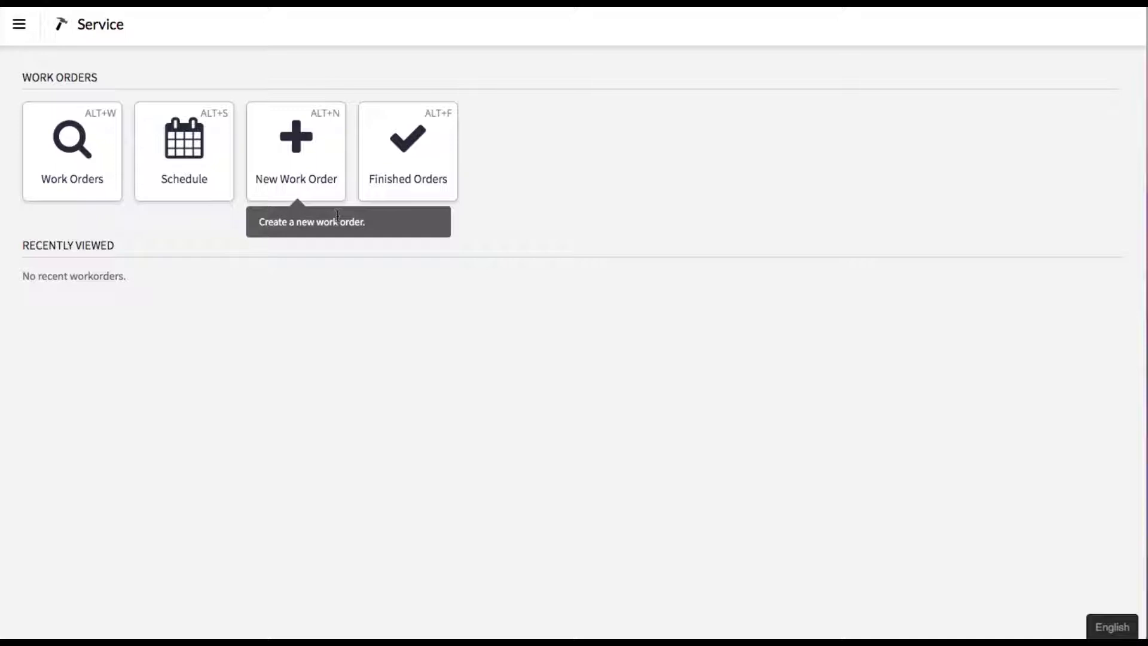
# Step: Start a new work order and attach the matching existing customer from Possible Matches
pyautogui.click(297, 142)
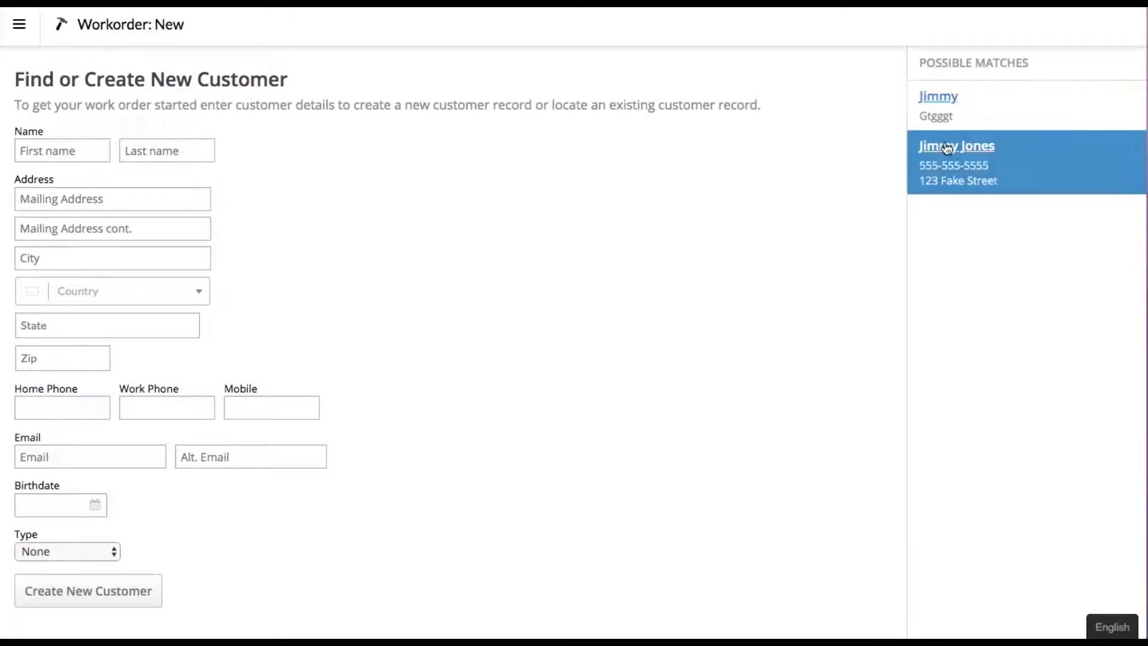
pyautogui.click(948, 165)
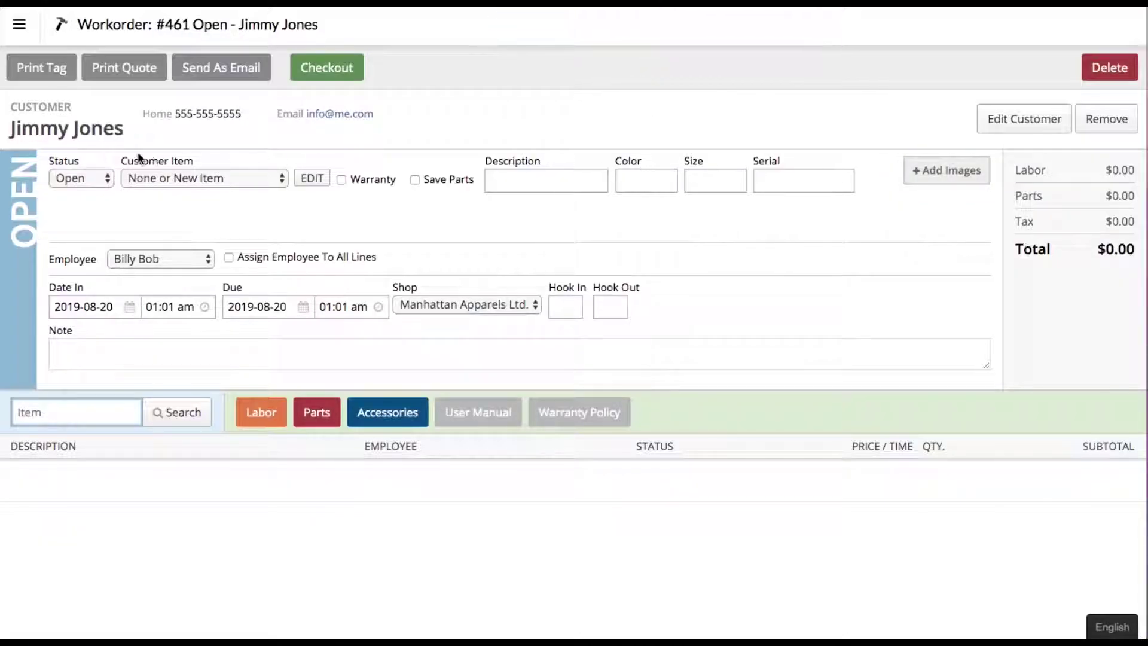
# Step: Record the item as iPhone 8, color Black, size 64gb, serial jfn7563H
pyautogui.click(516, 183)
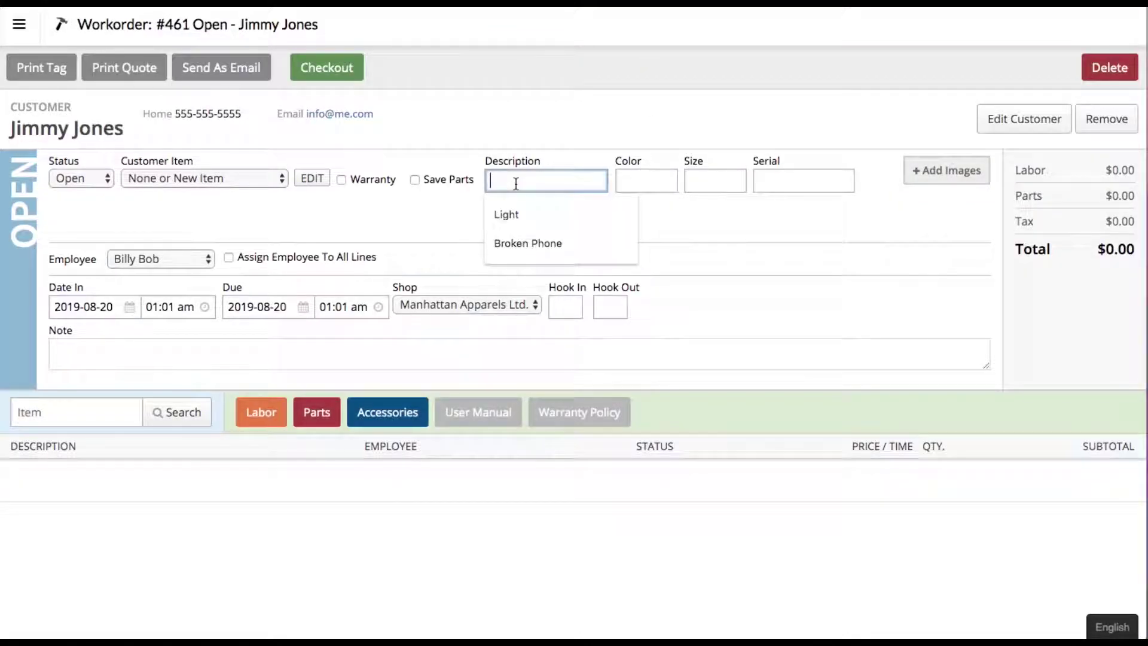
pyautogui.write('iPhone')
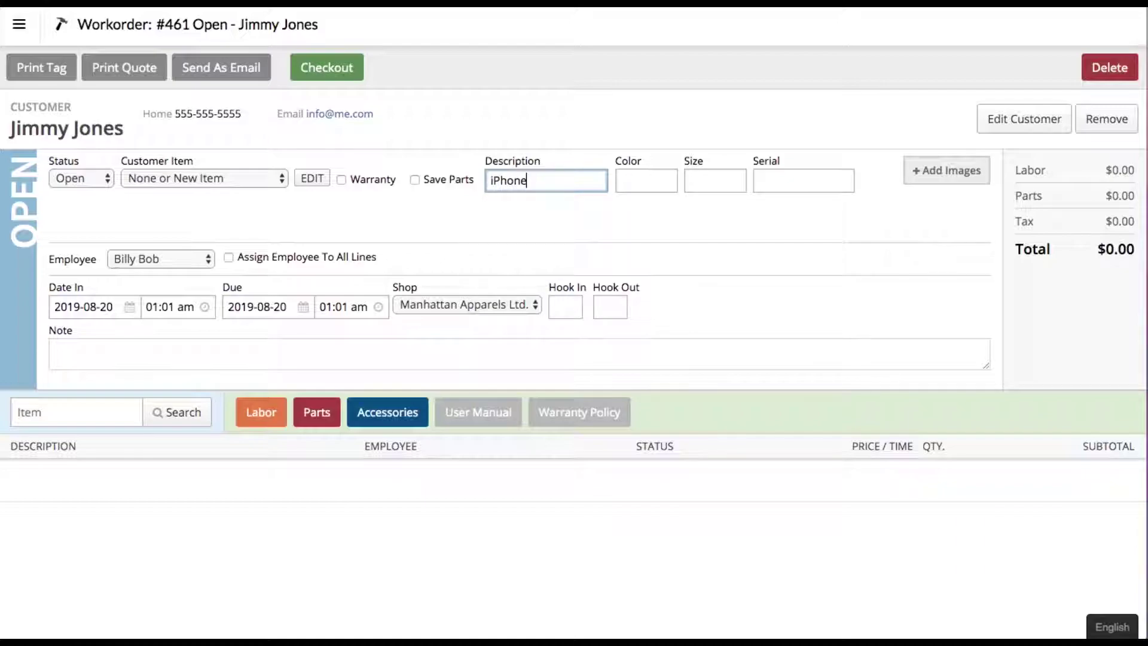
pyautogui.write(' 8')
pyautogui.click(640, 177)
pyautogui.write('Black')
pyautogui.click(710, 182)
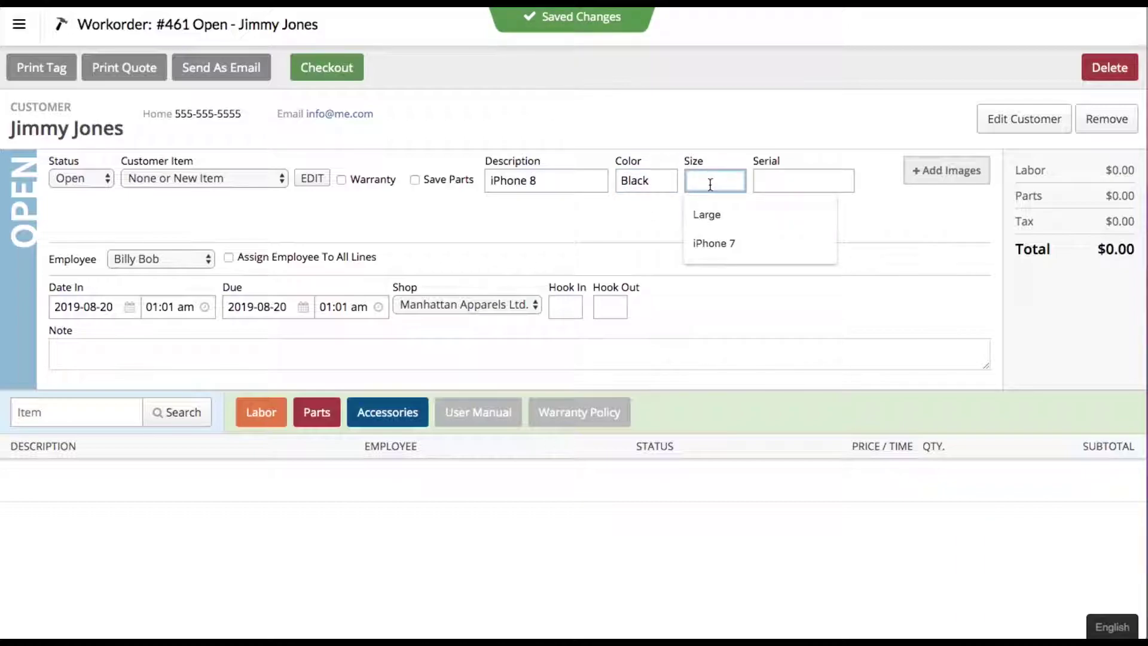
pyautogui.write('64gb')
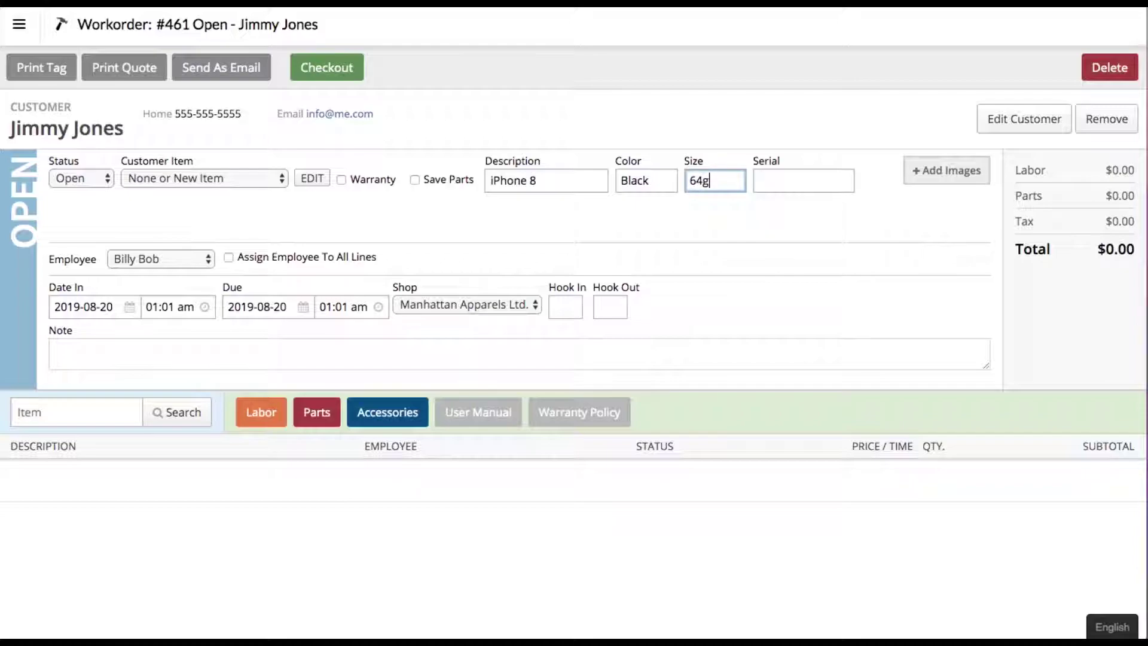
pyautogui.click(775, 181)
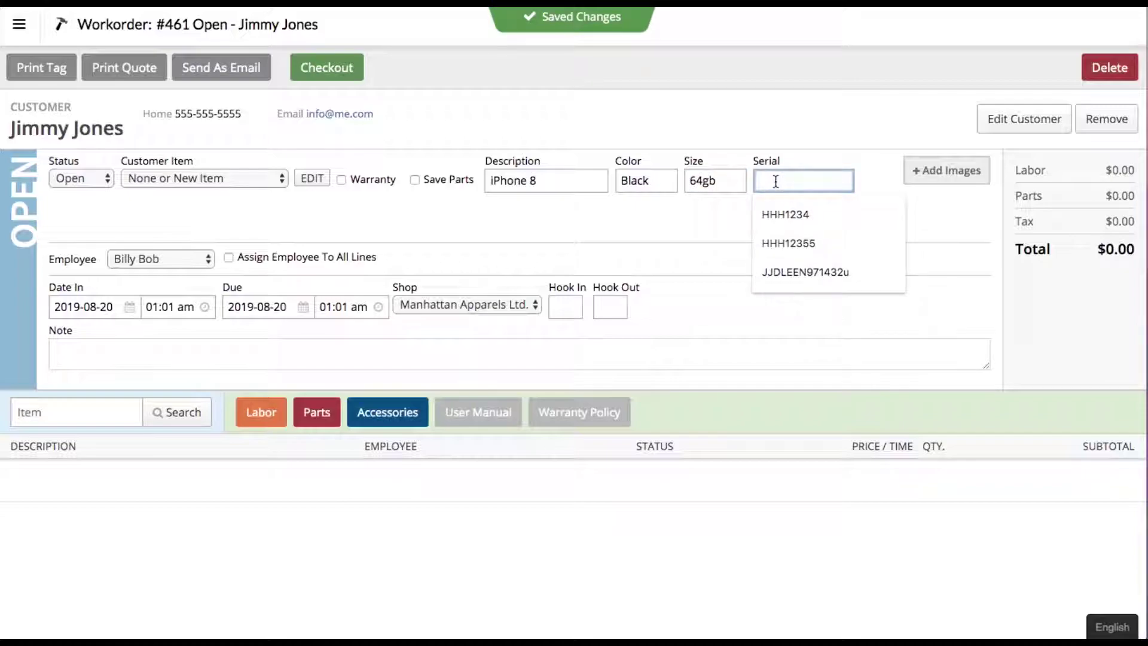
pyautogui.write('jfn7563H')
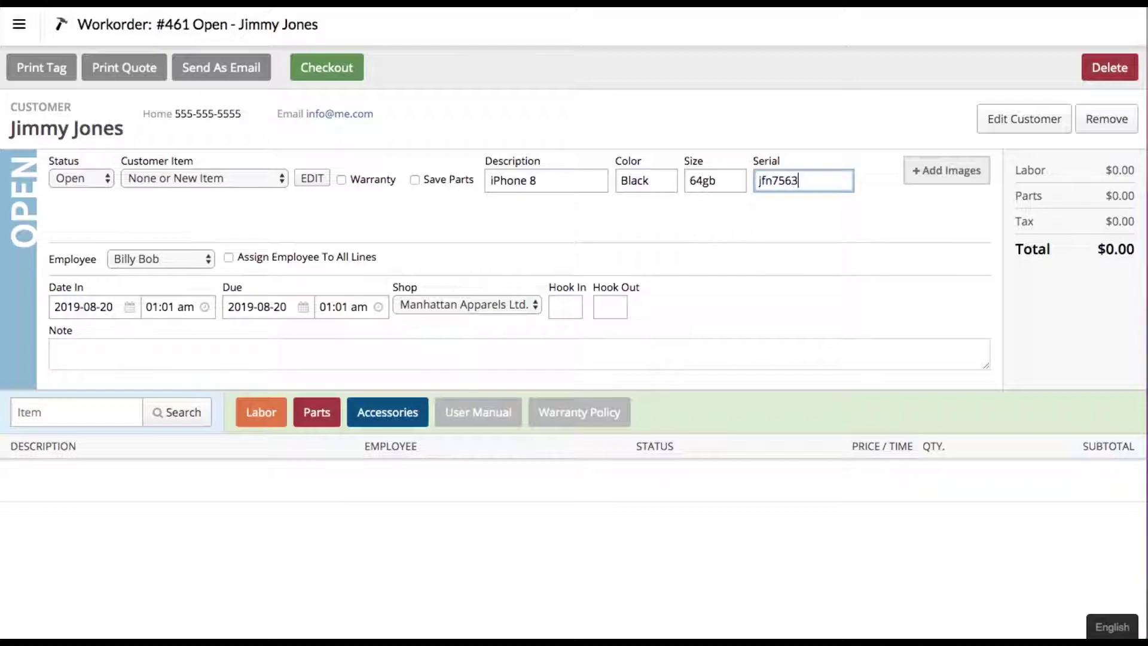
pyautogui.click(785, 217)
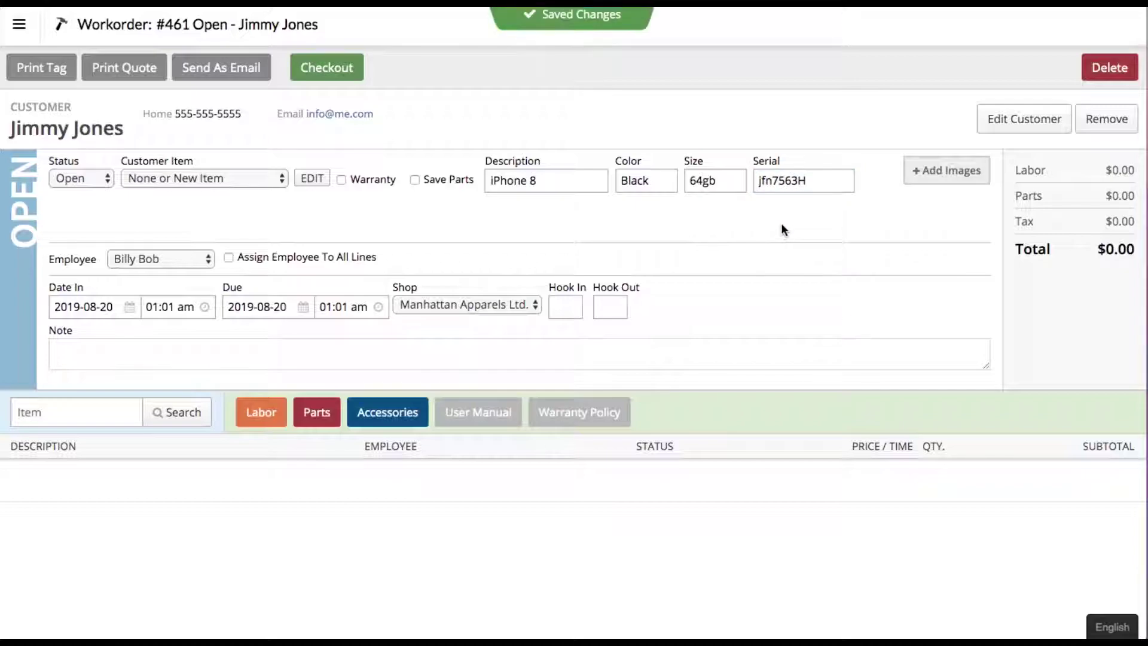
# Step: Upload the photo 1.jpg to the work order's images
pyautogui.click(936, 173)
pyautogui.click(925, 217)
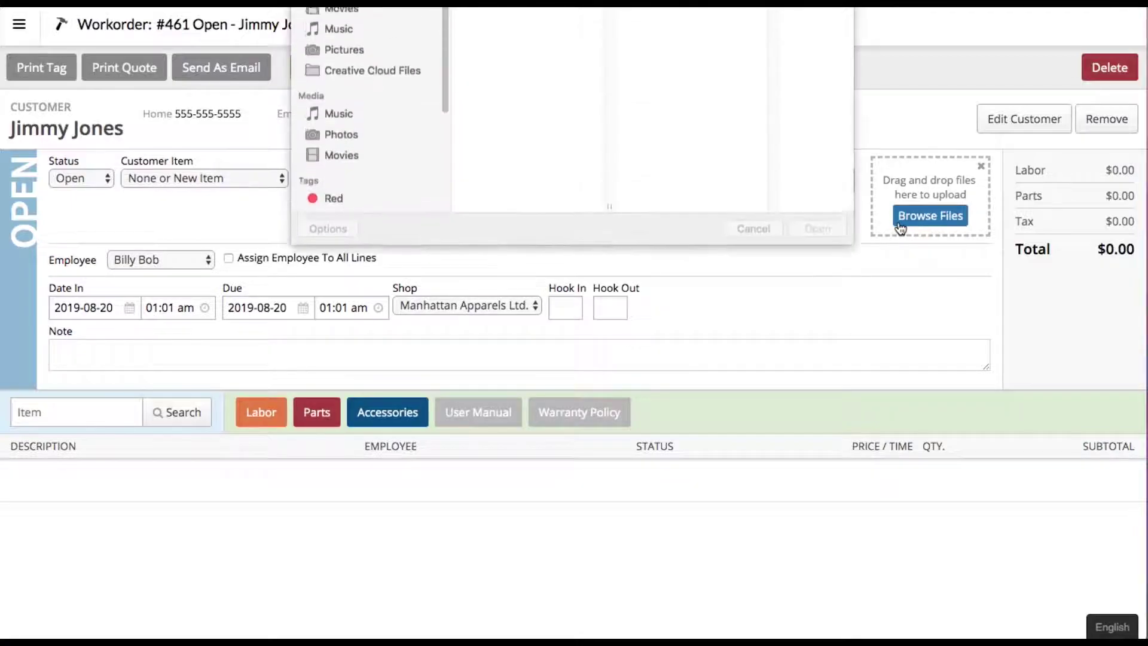
pyautogui.click(484, 36)
pyautogui.doubleClick(484, 36)
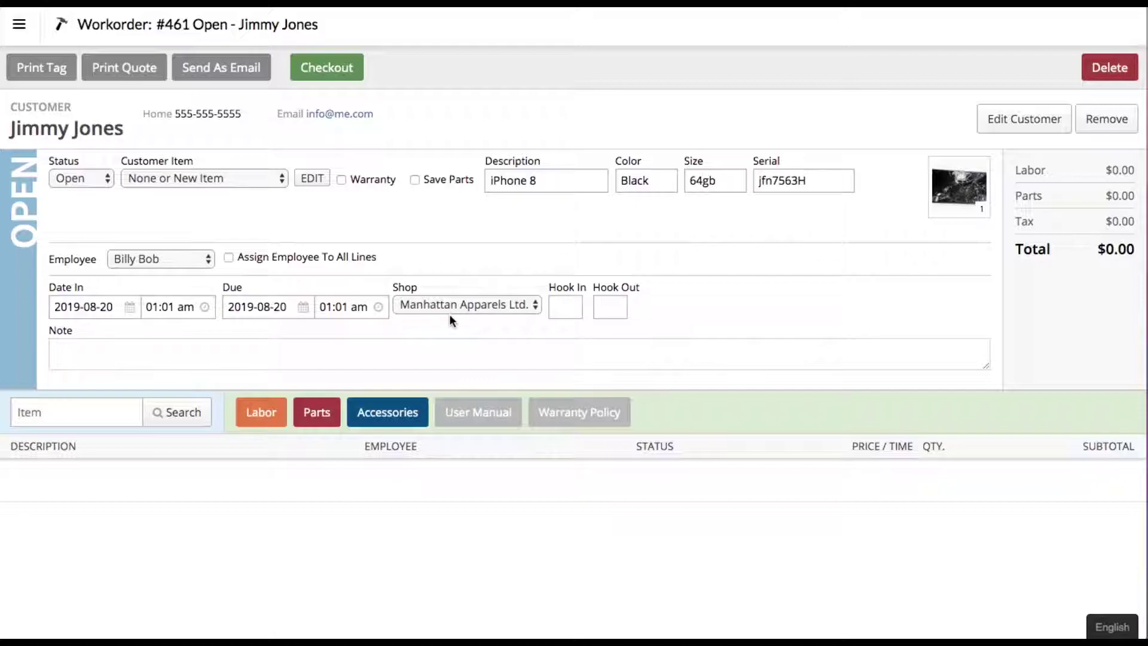
# Step: Note the damaged screen (salvage, else replace) and print the work order tag
pyautogui.click(381, 352)
pyautogui.write('Screen damaged. Would like')
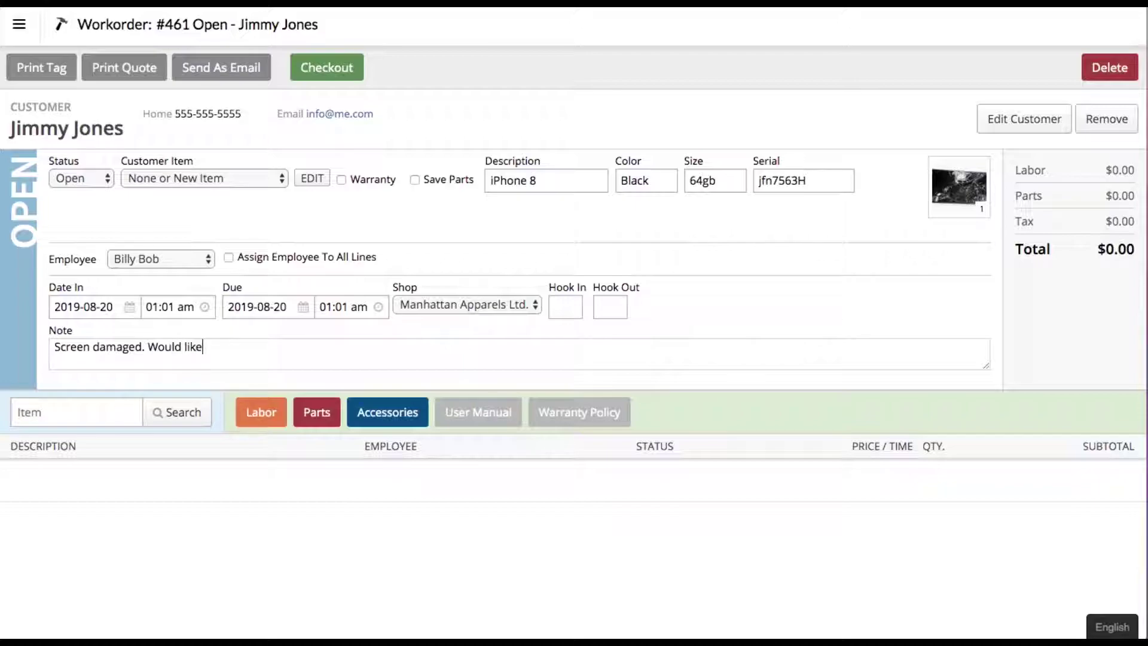
pyautogui.write(' to try and salvage, if ')
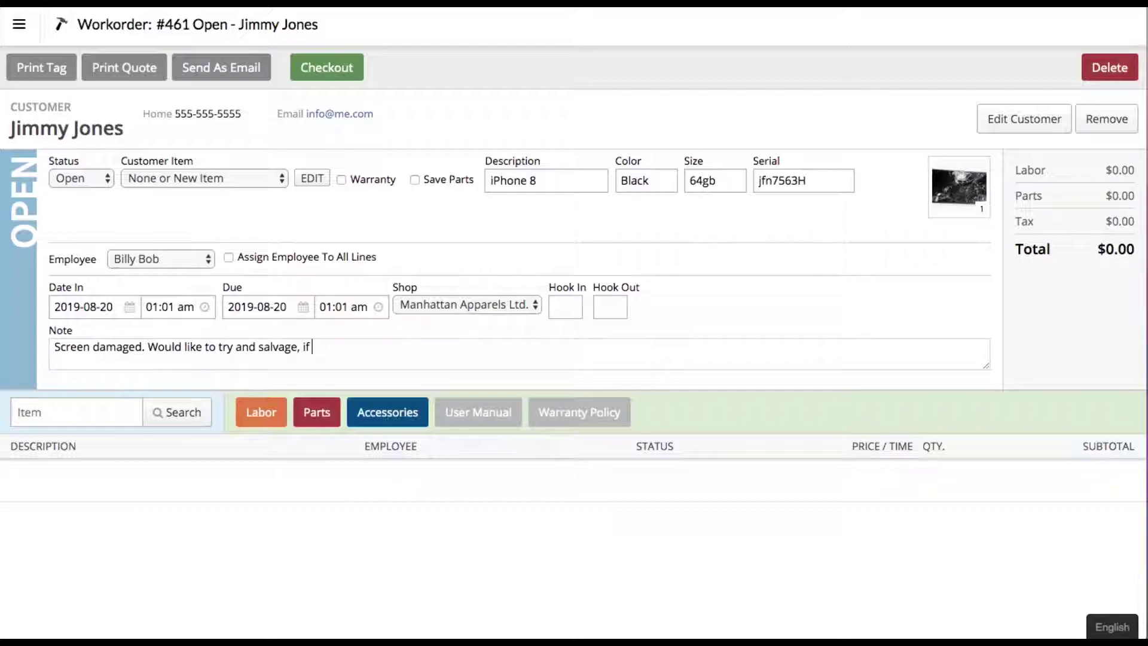
pyautogui.write('not repairable, please replace.')
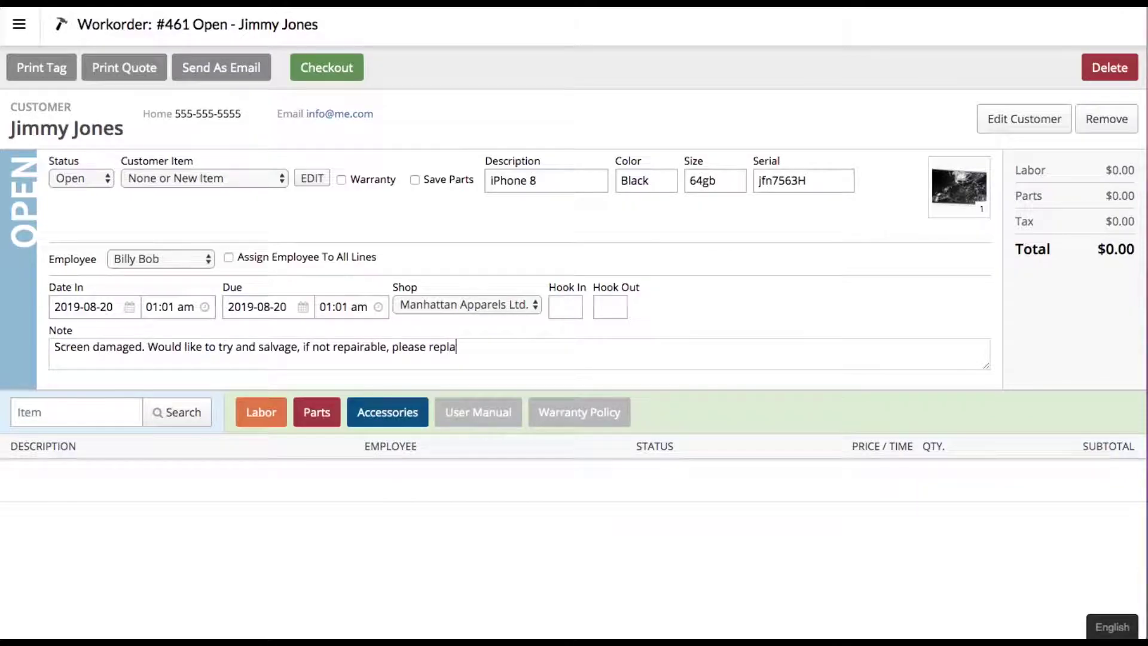
pyautogui.click(563, 318)
pyautogui.click(48, 70)
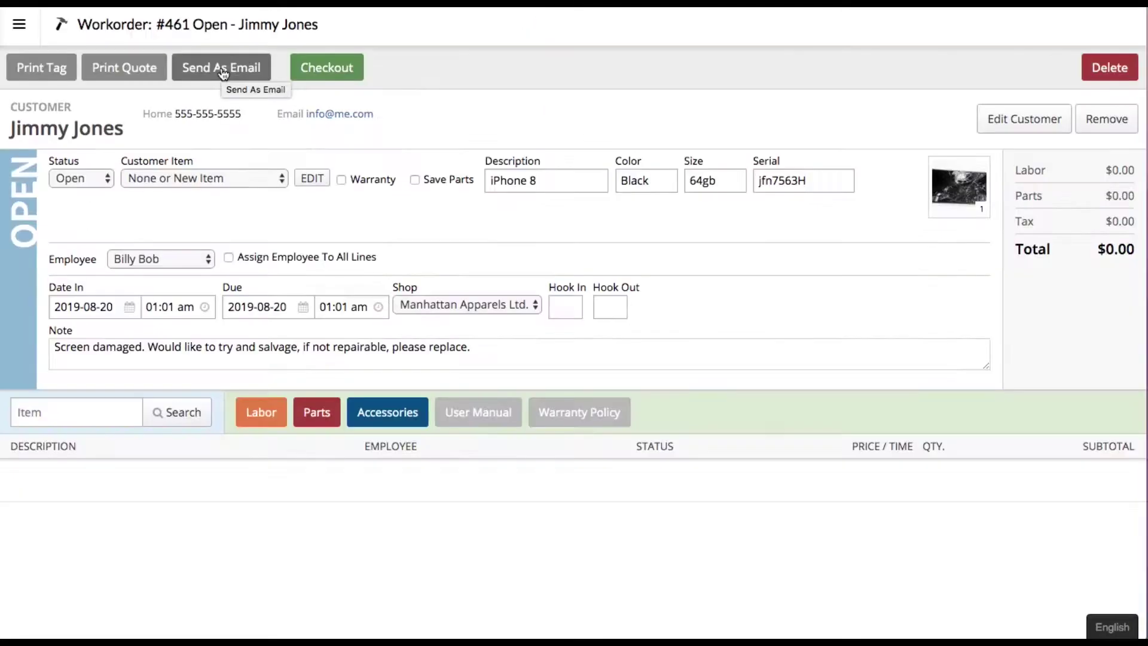
# Step: Write the email message 'Thanks for stopping in…estimate ASAP!', review the quote, then return
pyautogui.click(223, 68)
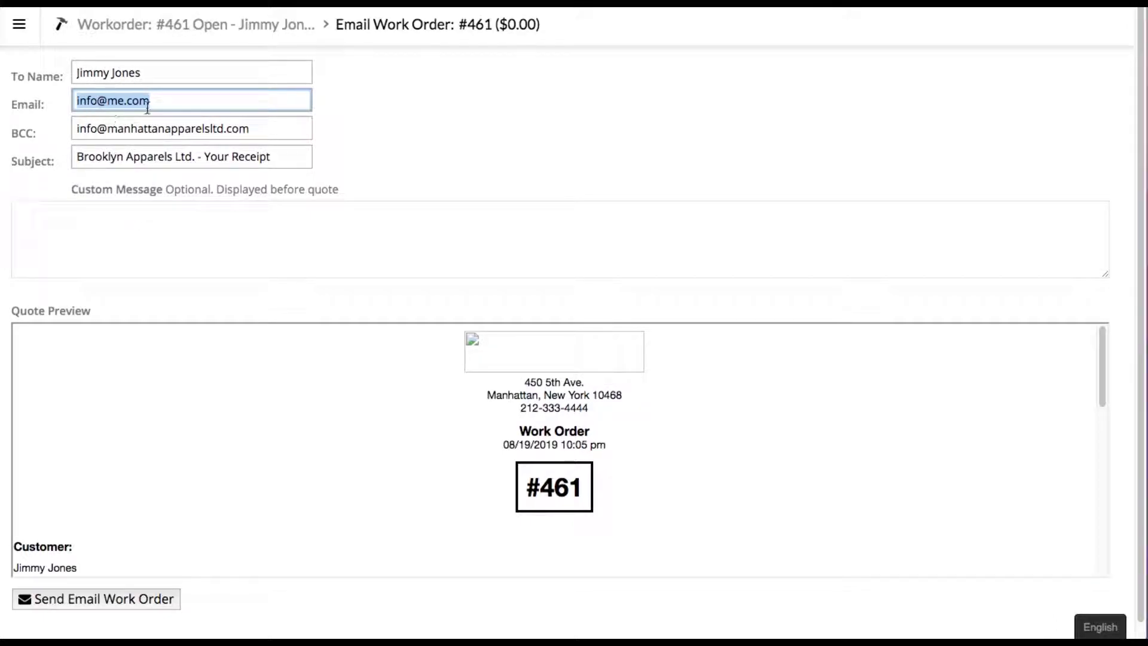
pyautogui.click(164, 246)
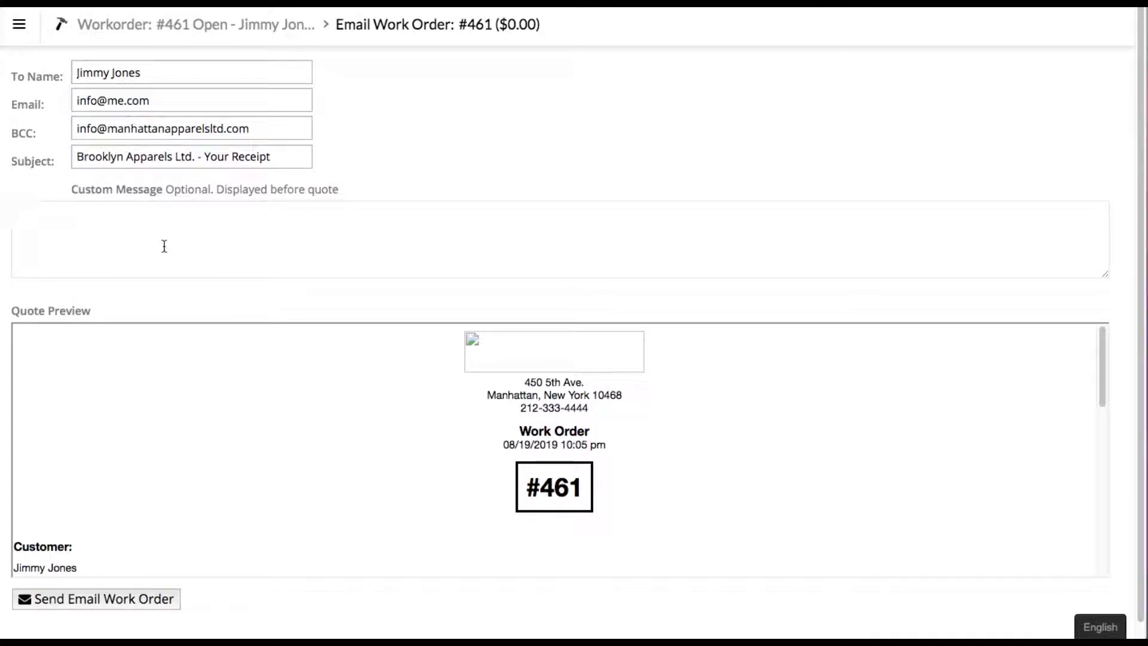
pyautogui.write('Thanks for stopping in. Our service tech will get in touch with an estimate ASAP!')
pyautogui.scroll(-1, 110, 586)
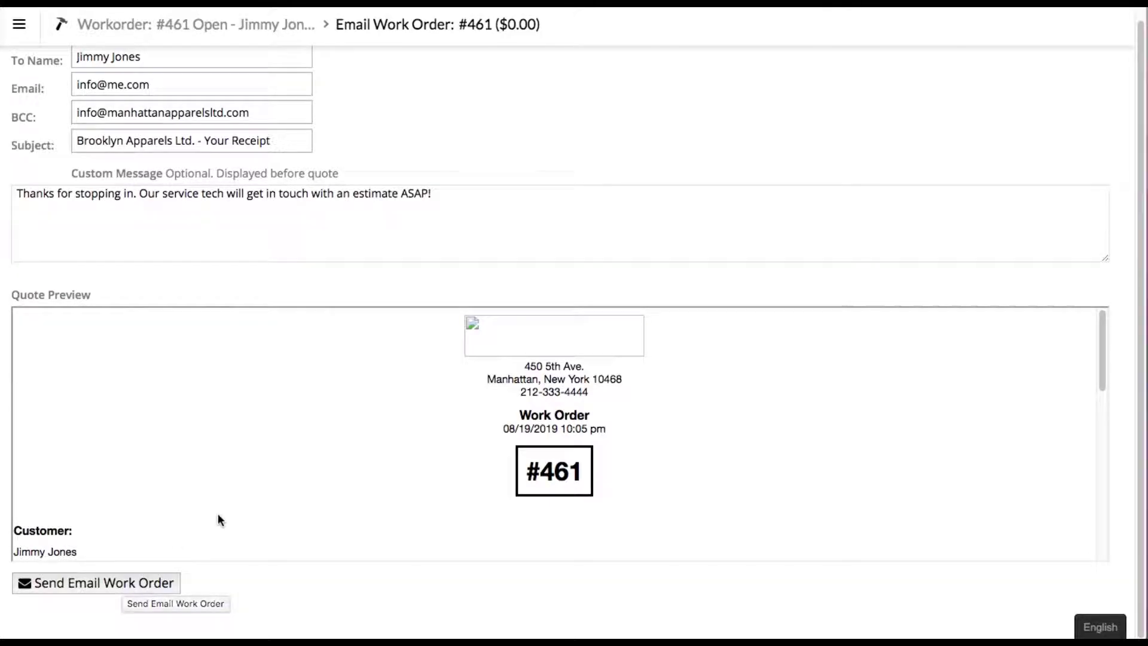
pyautogui.scroll(-10, 216, 518)
pyautogui.scroll(1, 216, 517)
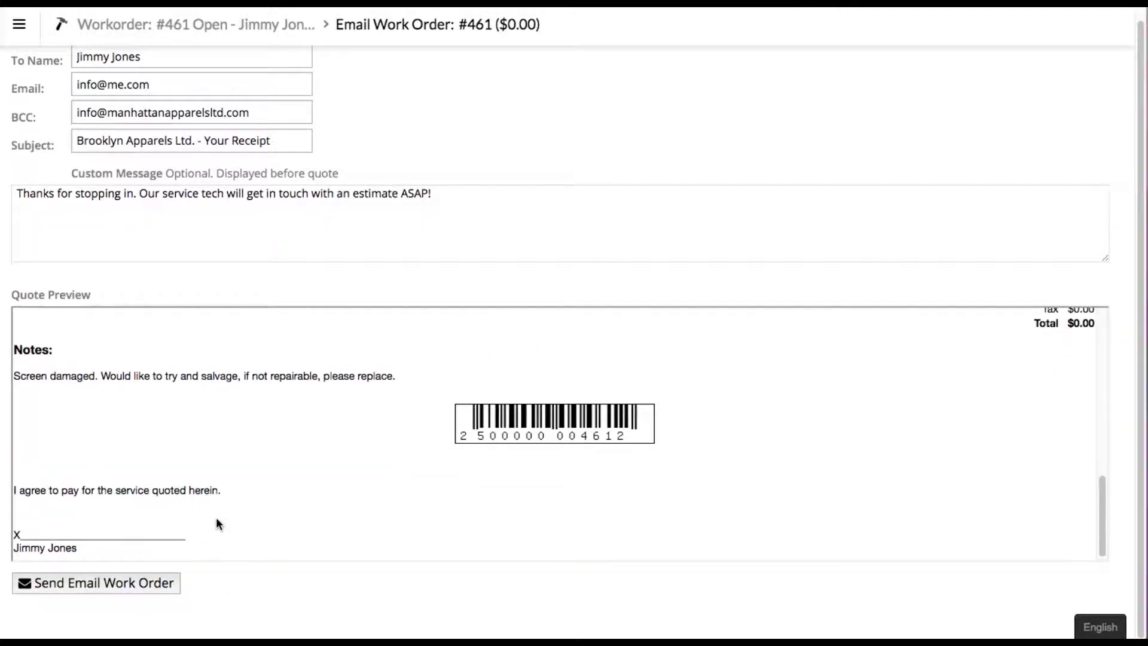
pyautogui.scroll(10, 216, 518)
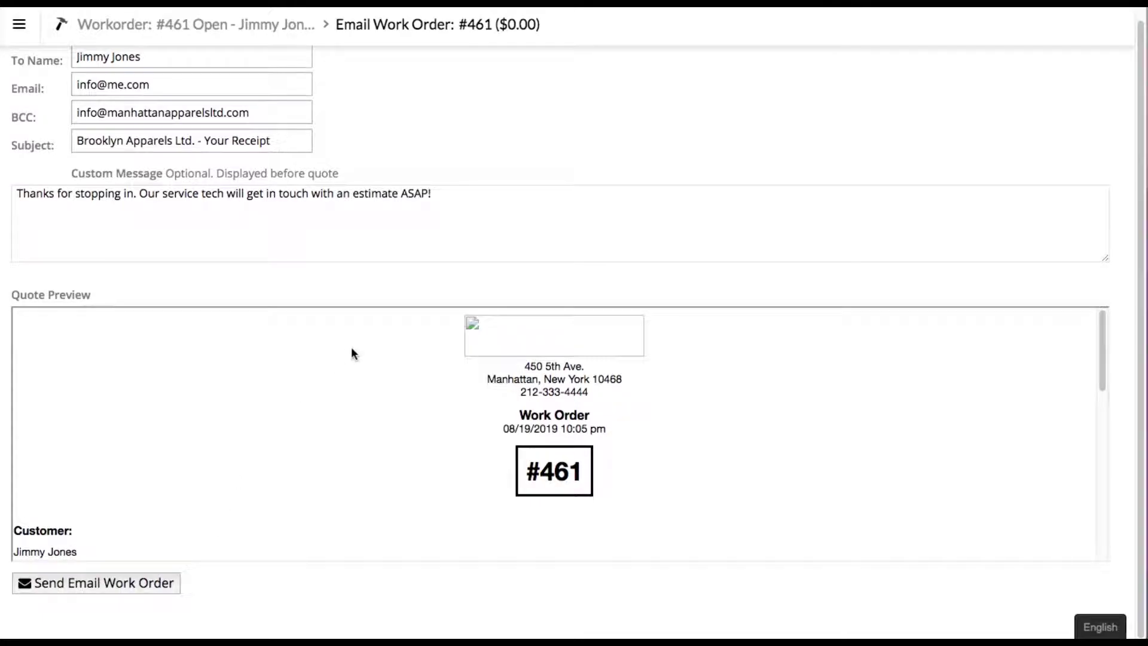
pyautogui.scroll(1, 357, 287)
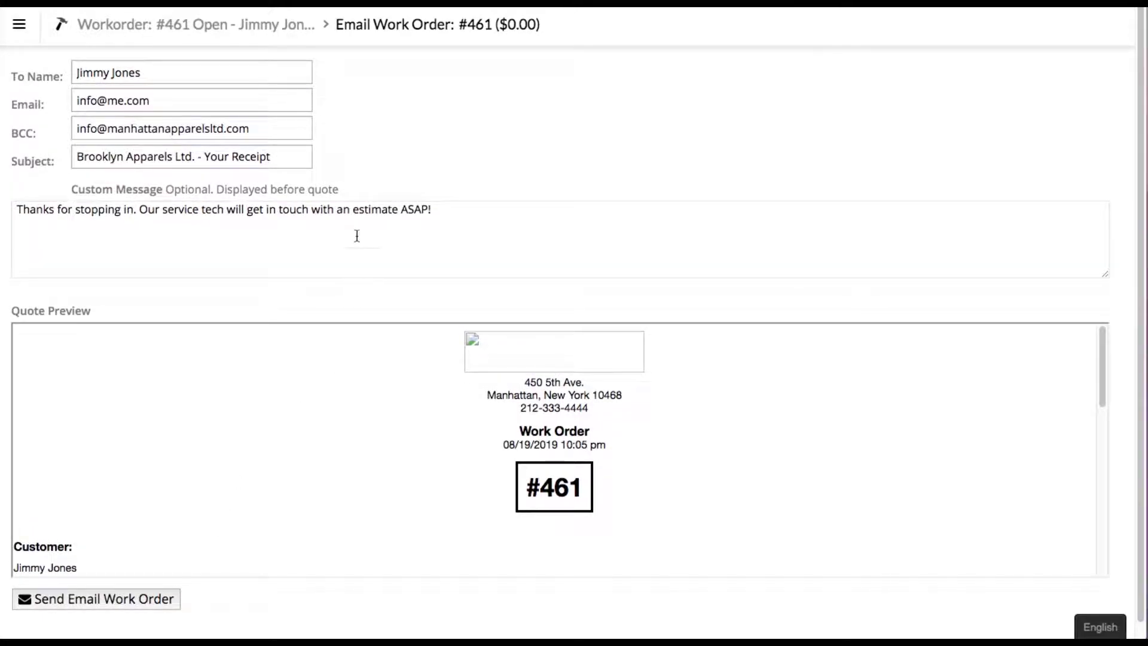
pyautogui.click(242, 26)
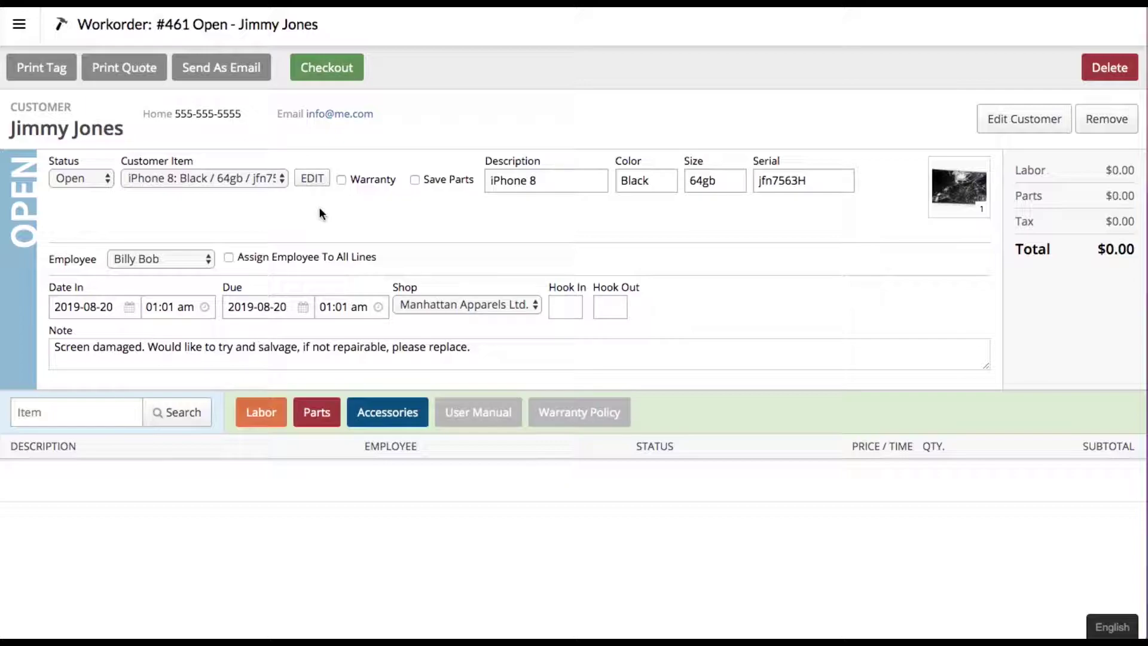
pyautogui.click(19, 24)
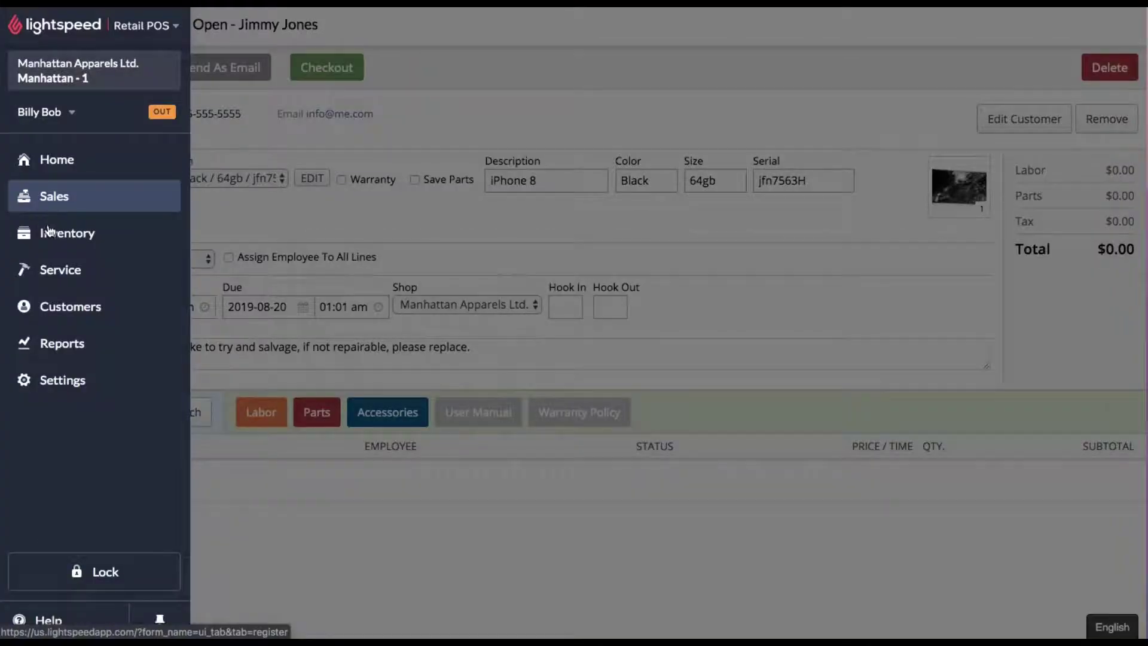
pyautogui.click(56, 266)
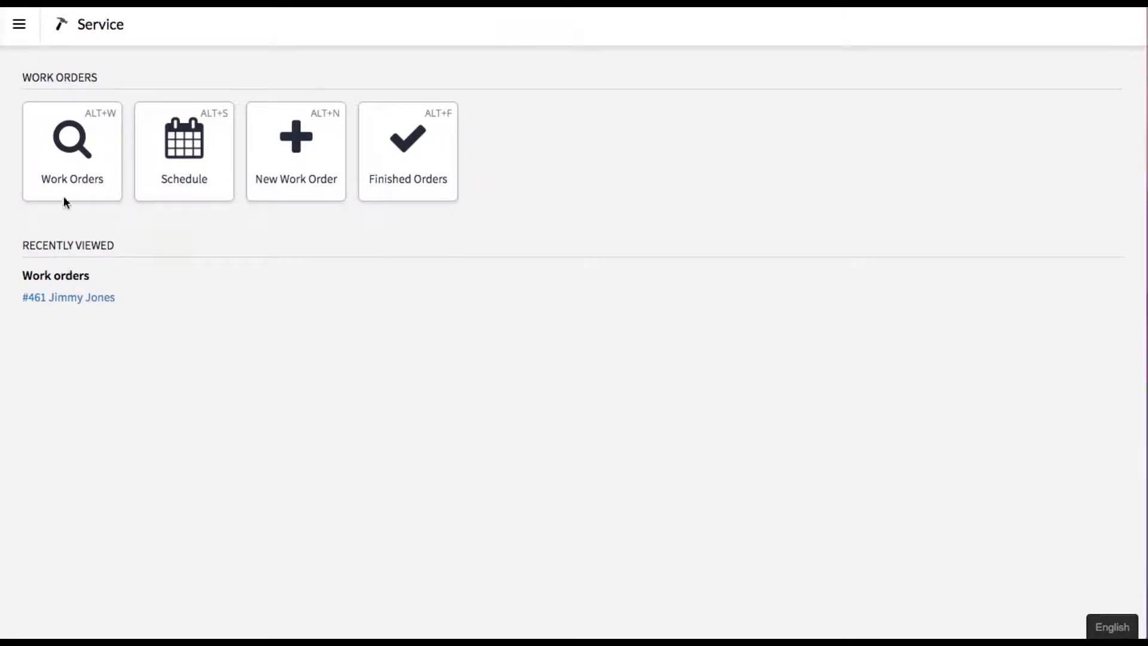
pyautogui.click(74, 157)
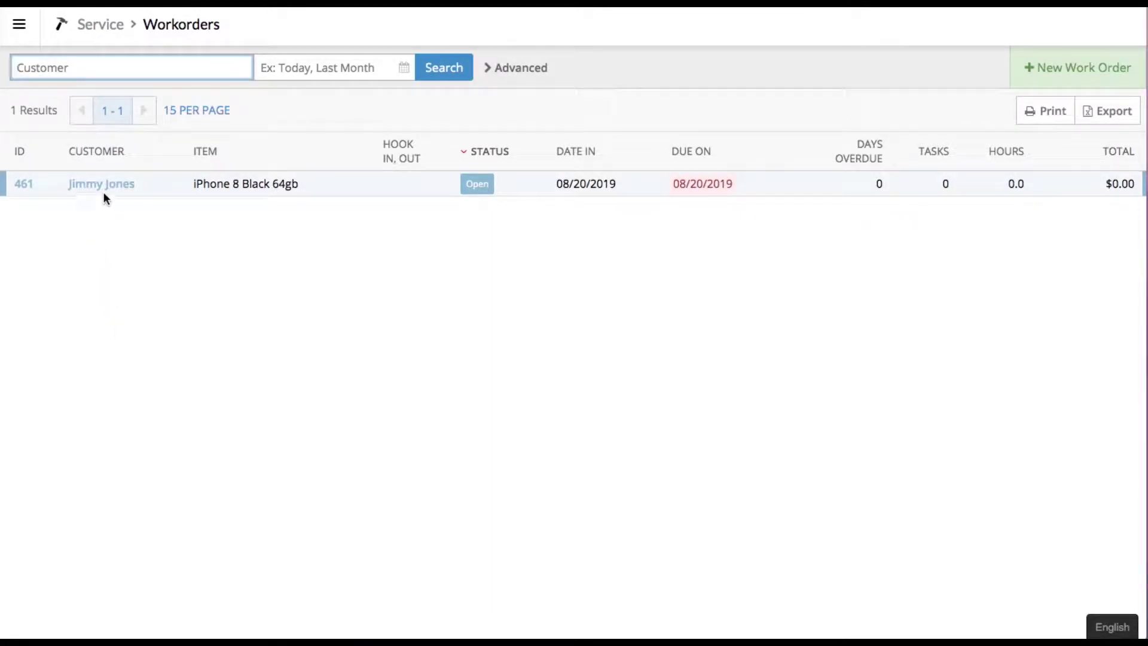
pyautogui.click(490, 185)
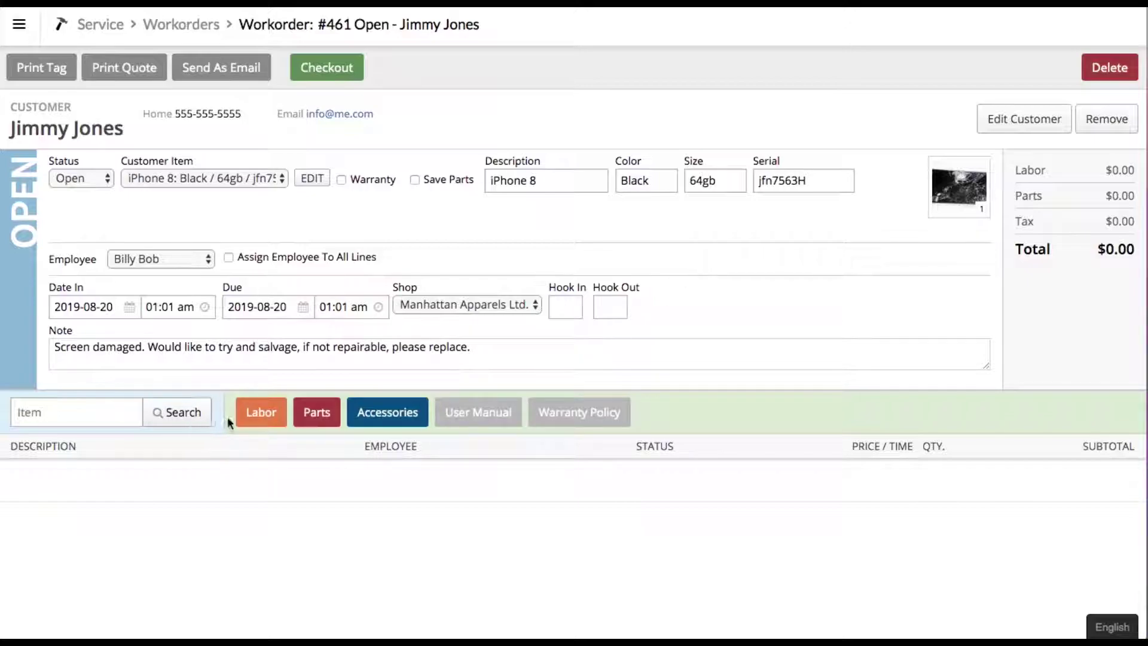
# Step: Add a 30-minute labor charge of $62.50 to the work order
pyautogui.click(259, 418)
pyautogui.click(91, 593)
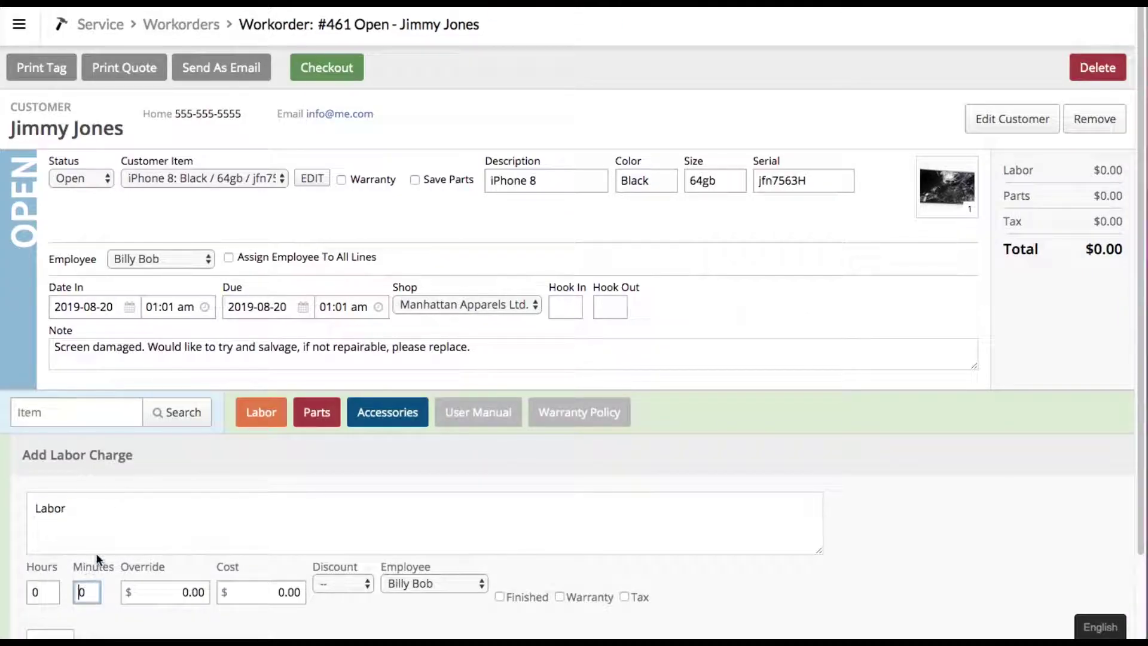
pyautogui.moveTo(89, 590); pyautogui.dragTo(81, 572)
pyautogui.write('30')
pyautogui.click(740, 583)
pyautogui.scroll(-2, 227, 527)
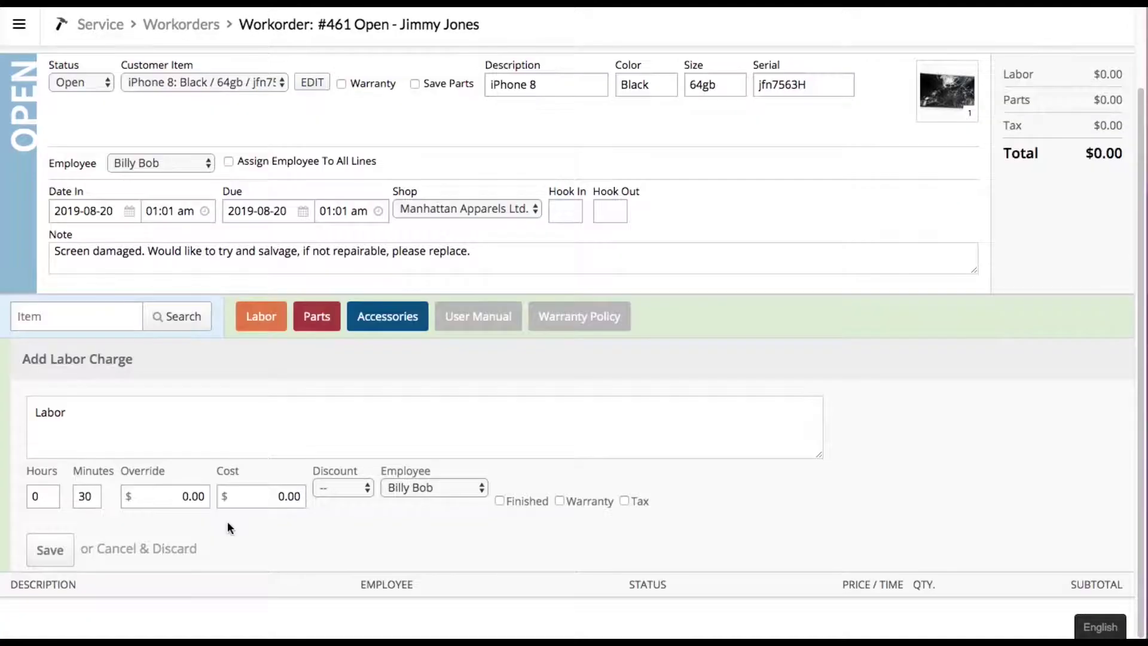
pyautogui.click(51, 550)
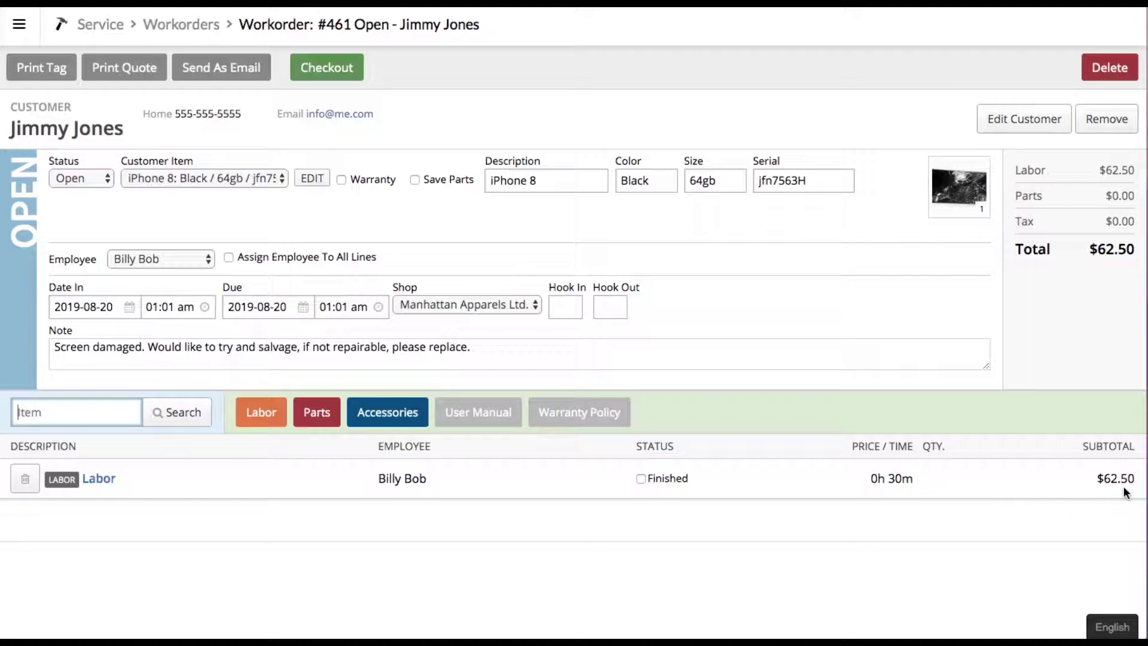
pyautogui.moveTo(1116, 480); pyautogui.dragTo(1132, 477)
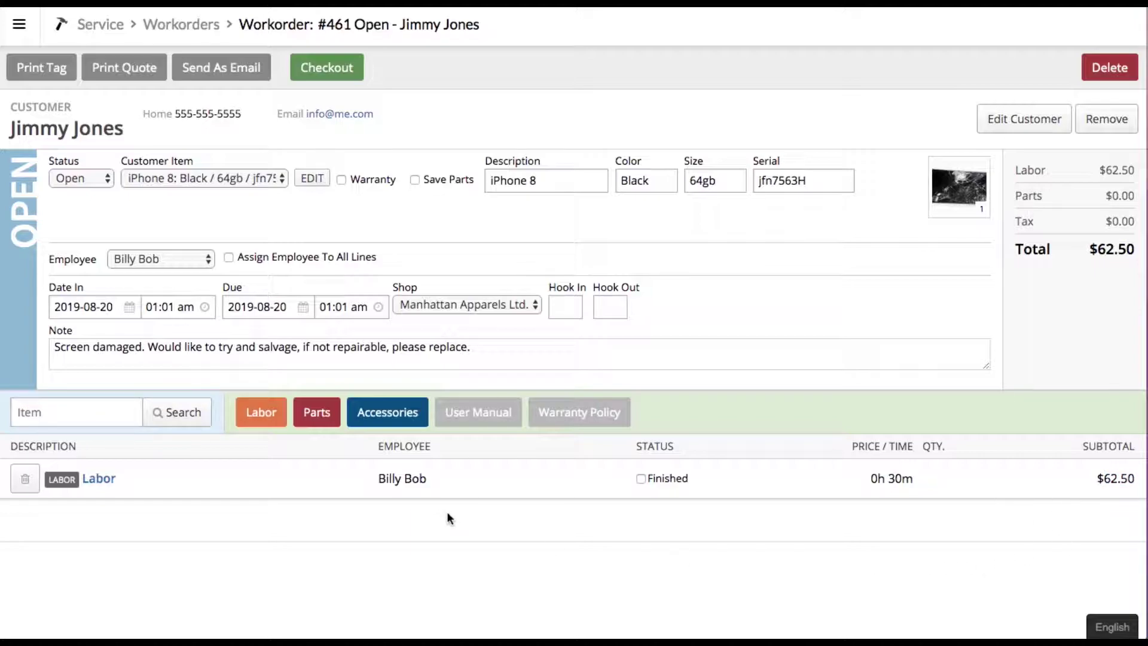
# Step: Add a 'Parts - Replacement Screen' charge priced at $12.00
pyautogui.click(320, 412)
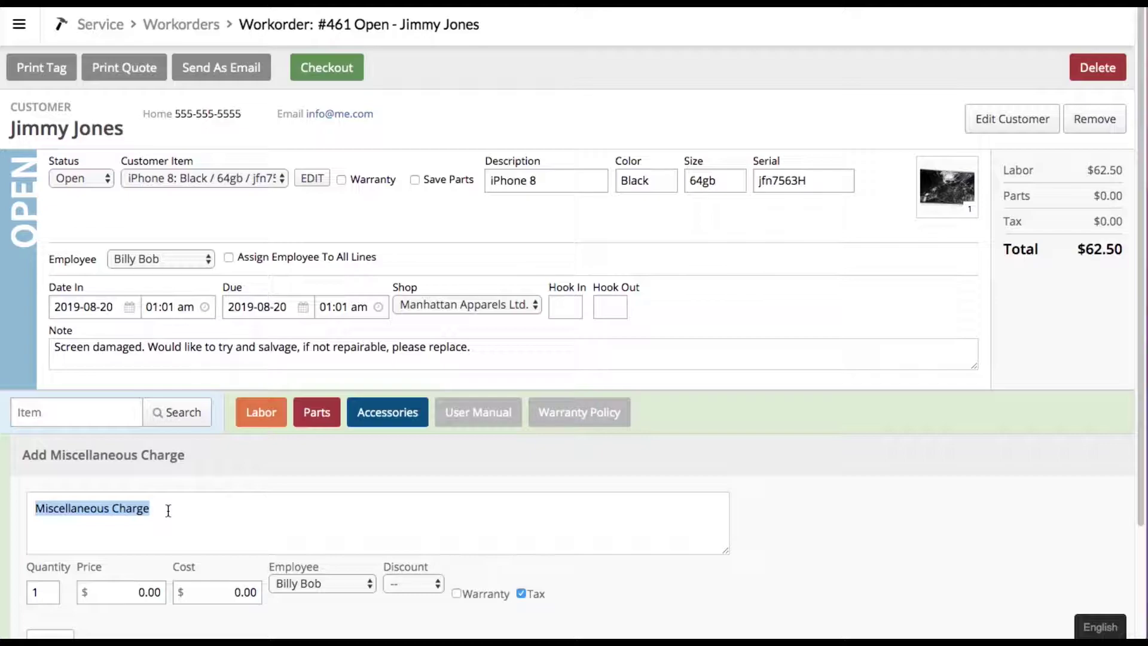
pyautogui.write('Par')
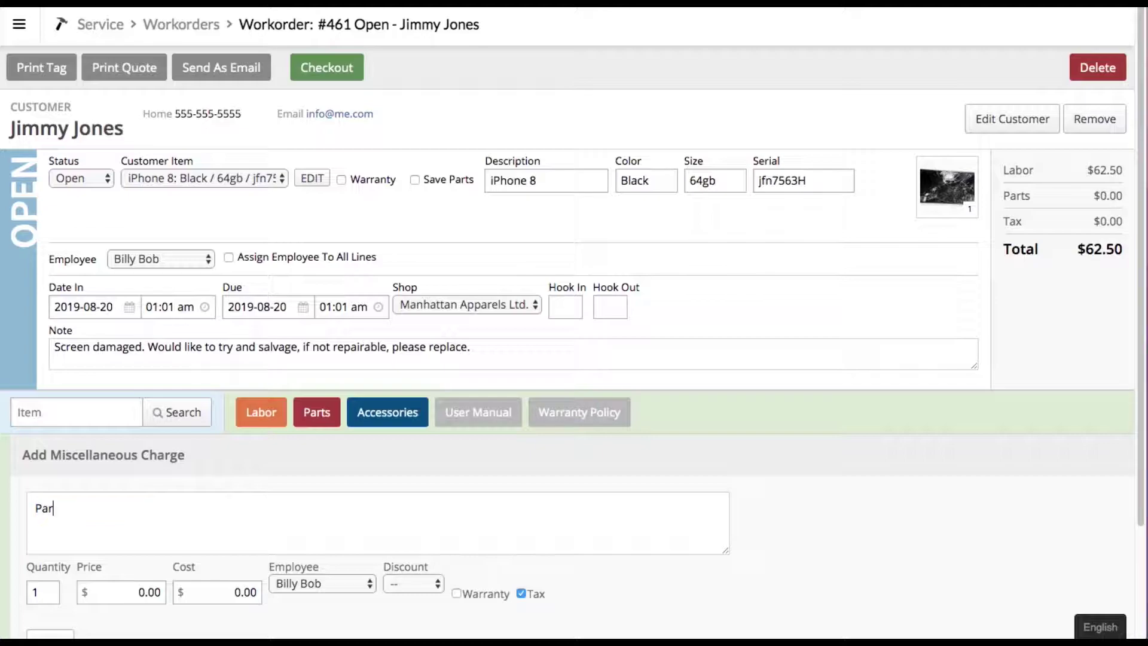
pyautogui.write('ts - Replacement Screen')
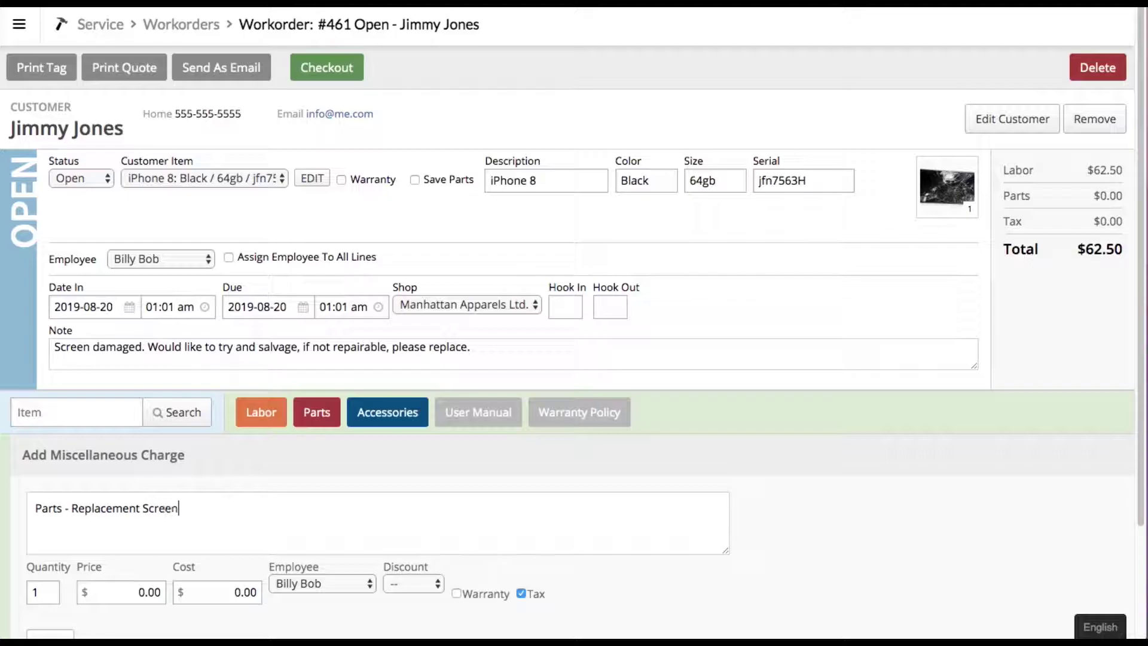
pyautogui.scroll(-2, 205, 492)
pyautogui.click(146, 456)
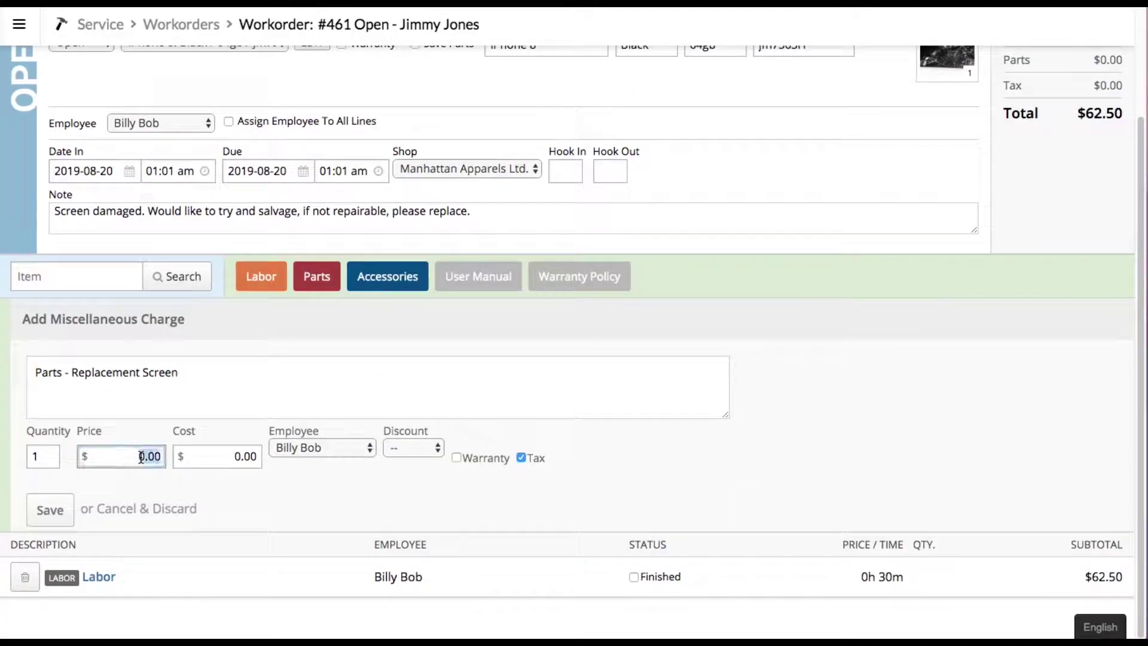
pyautogui.press('BackSpace')
pyautogui.write('12.00')
pyautogui.press('Return')
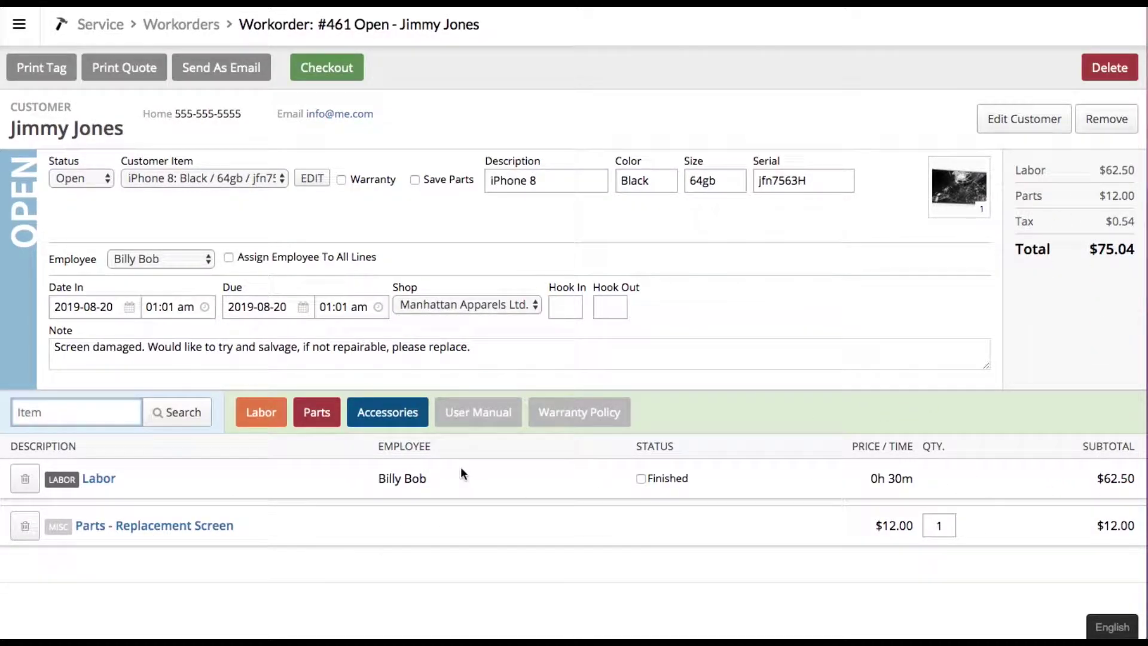
pyautogui.click(100, 463)
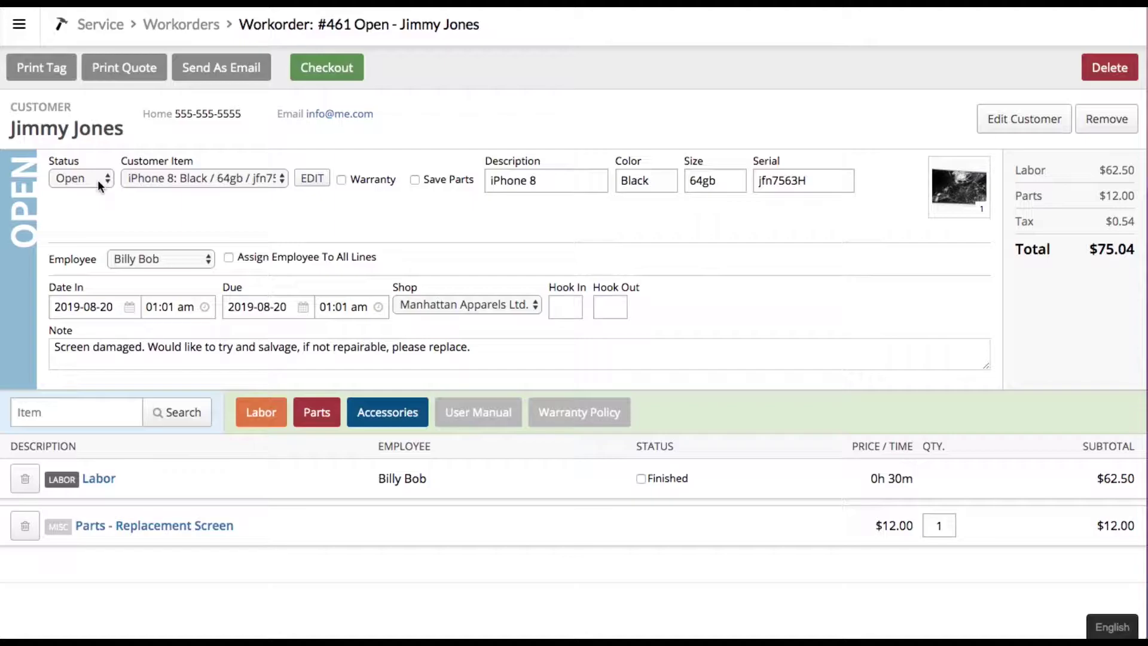
# Step: Write an email message asking the customer to review the attached quote and approve the repair
pyautogui.click(224, 69)
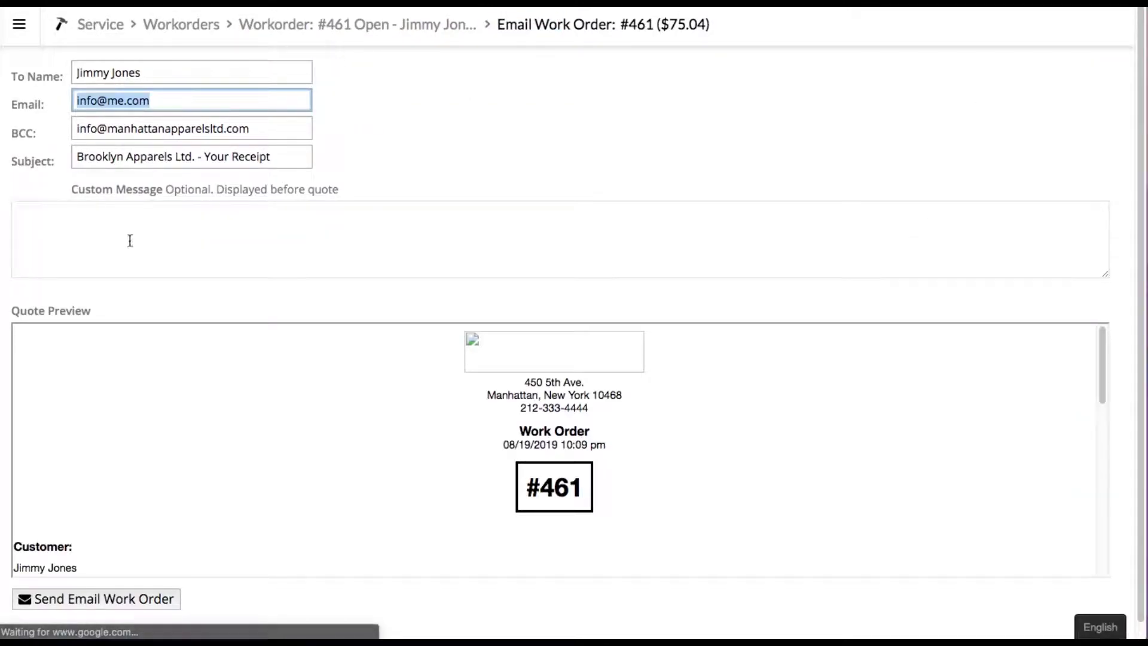
pyautogui.click(130, 240)
pyautogui.write('Hey Jimmy,')
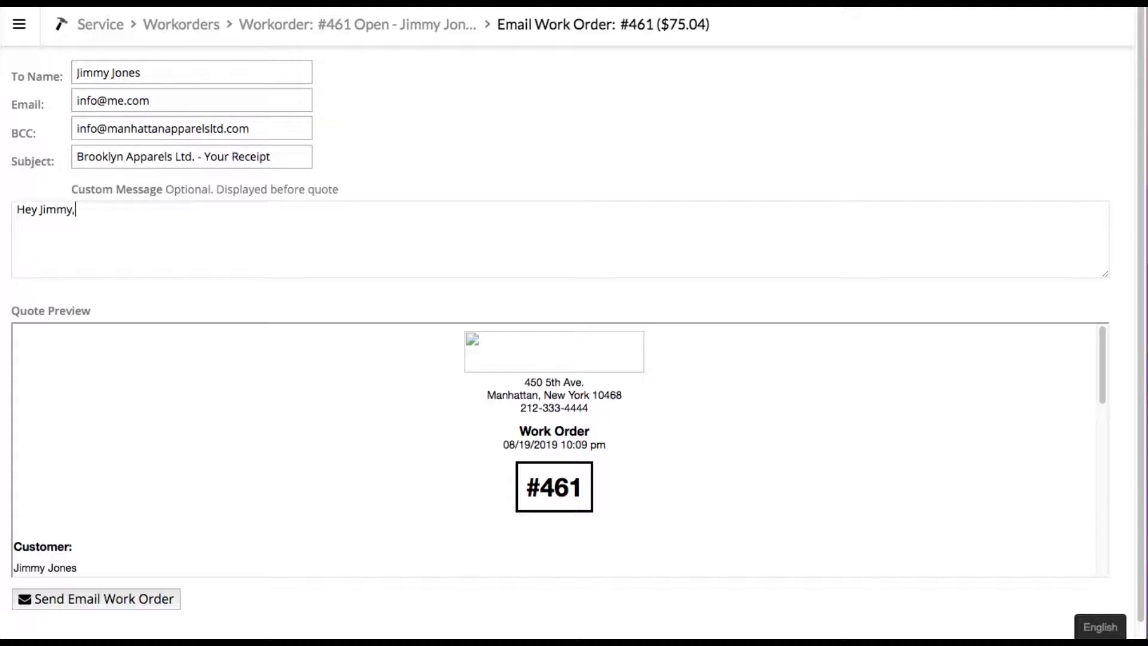
pyautogui.write(' took a look at your')
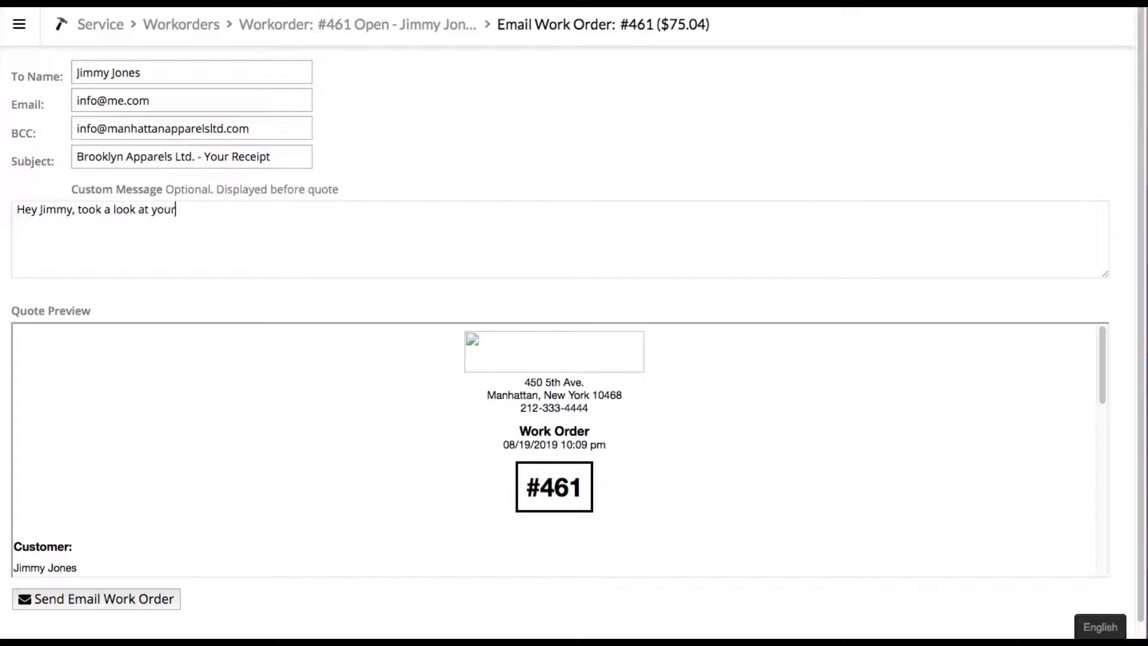
pyautogui.write(' phone. See attached')
pyautogui.press('BackSpace')
pyautogui.write('quote and let me know if you want me to go ahead with this repair.')
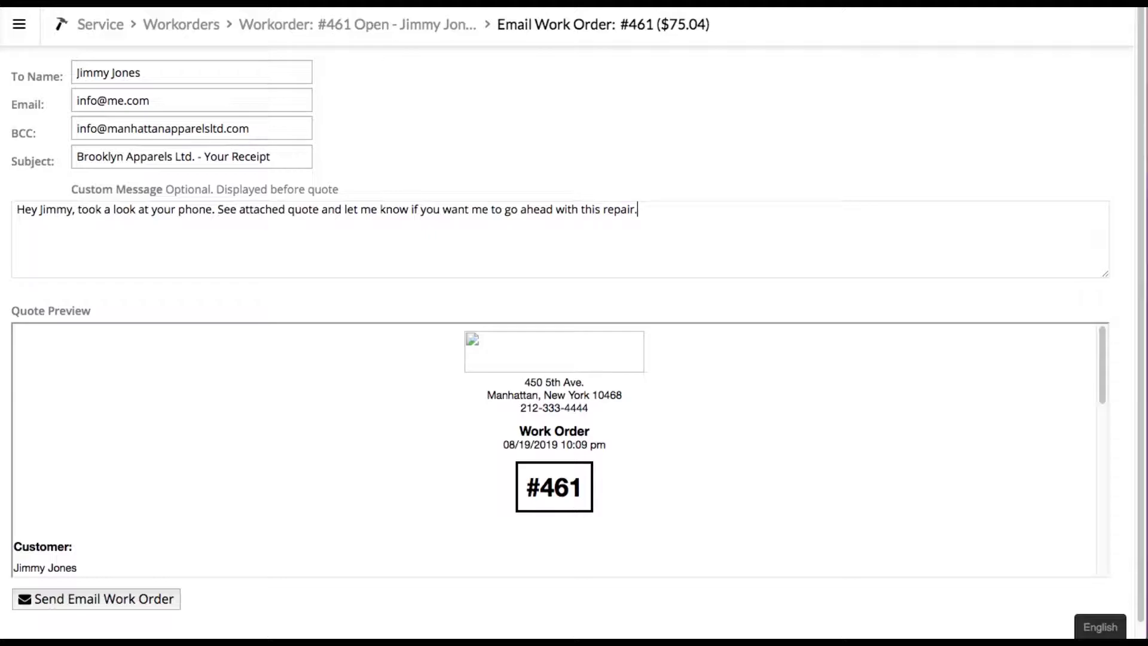
pyautogui.scroll(-10, 393, 365)
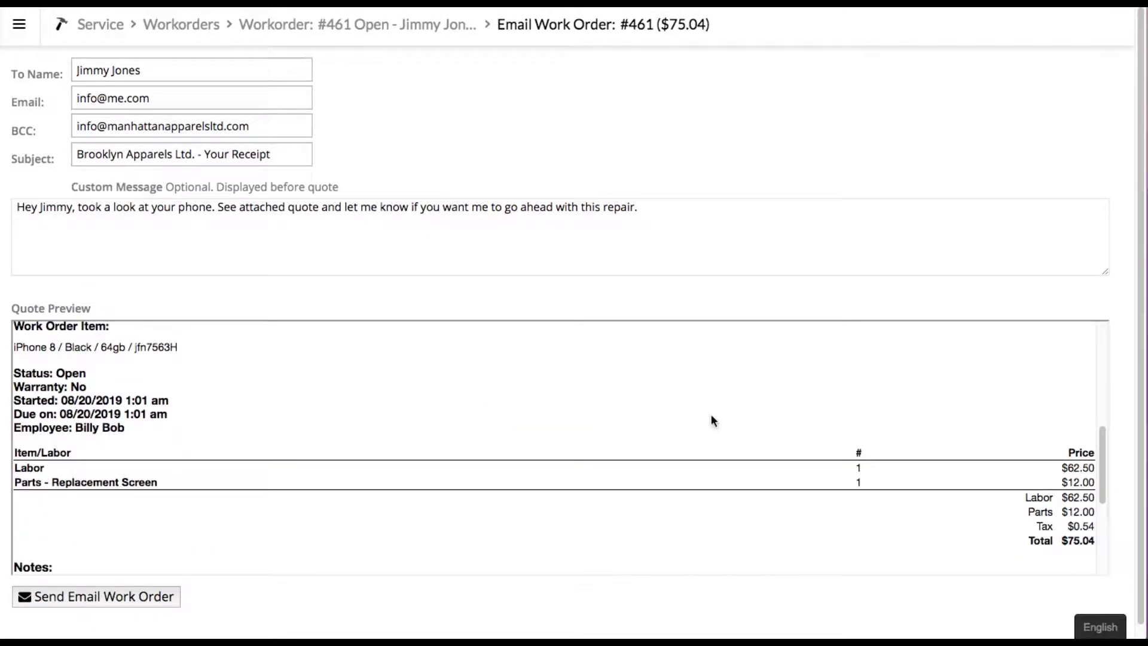
pyautogui.scroll(-2, 989, 522)
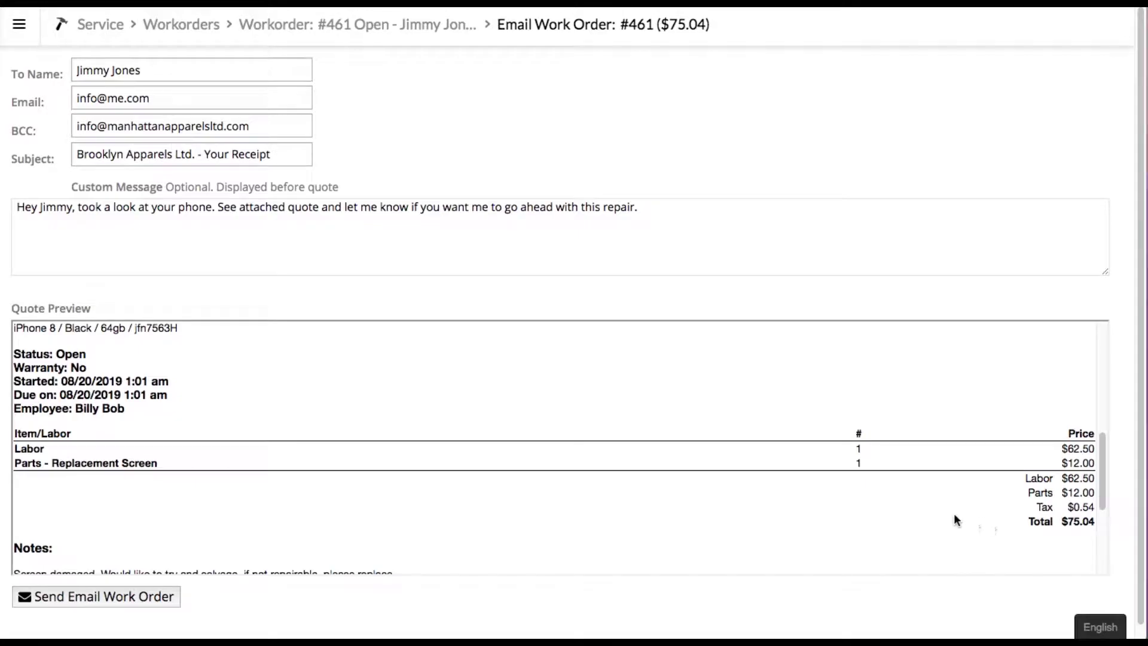
pyautogui.scroll(-5, 282, 512)
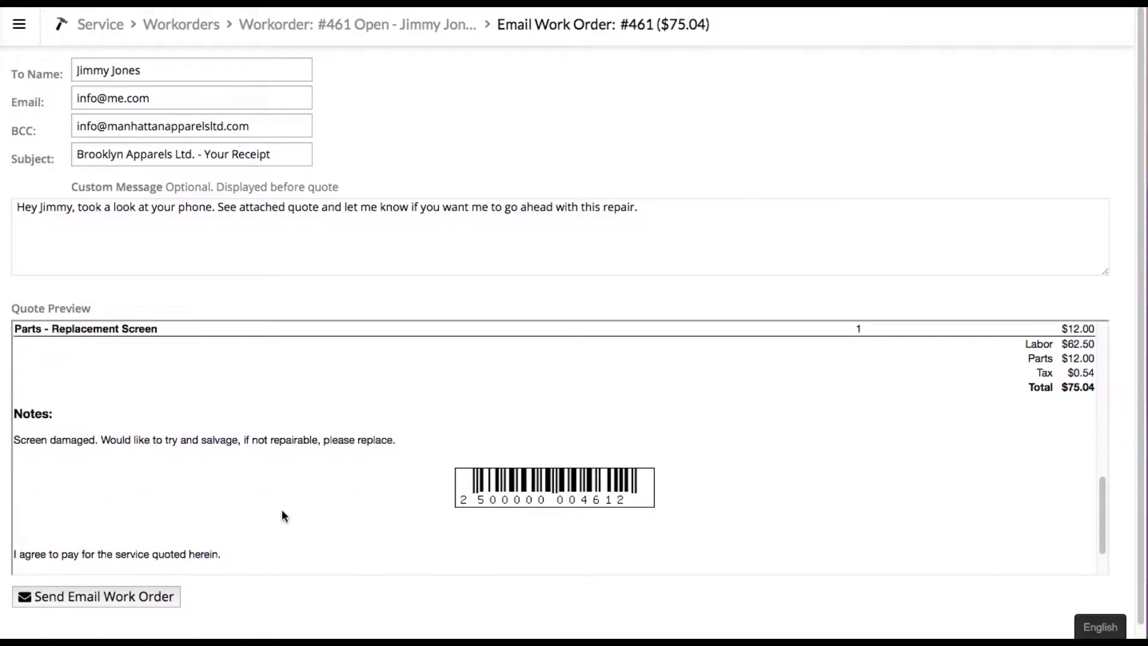
pyautogui.scroll(15, 282, 511)
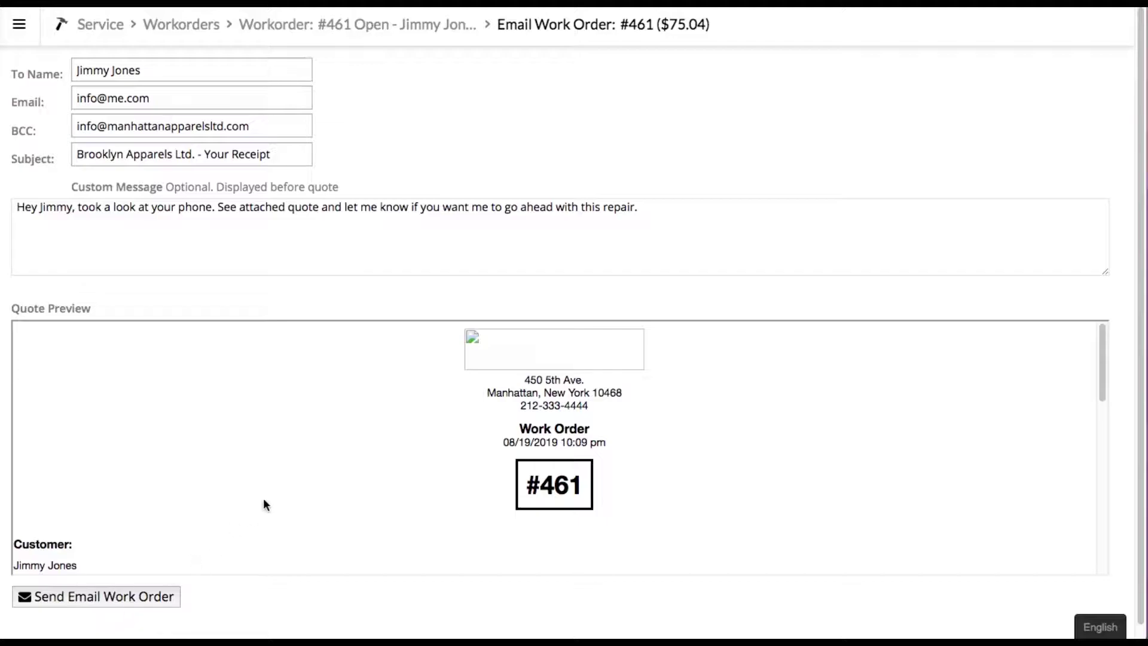
pyautogui.scroll(1, 264, 496)
# Step: Set work order #461's status to Estimate and return to the Workorders list
pyautogui.click(379, 25)
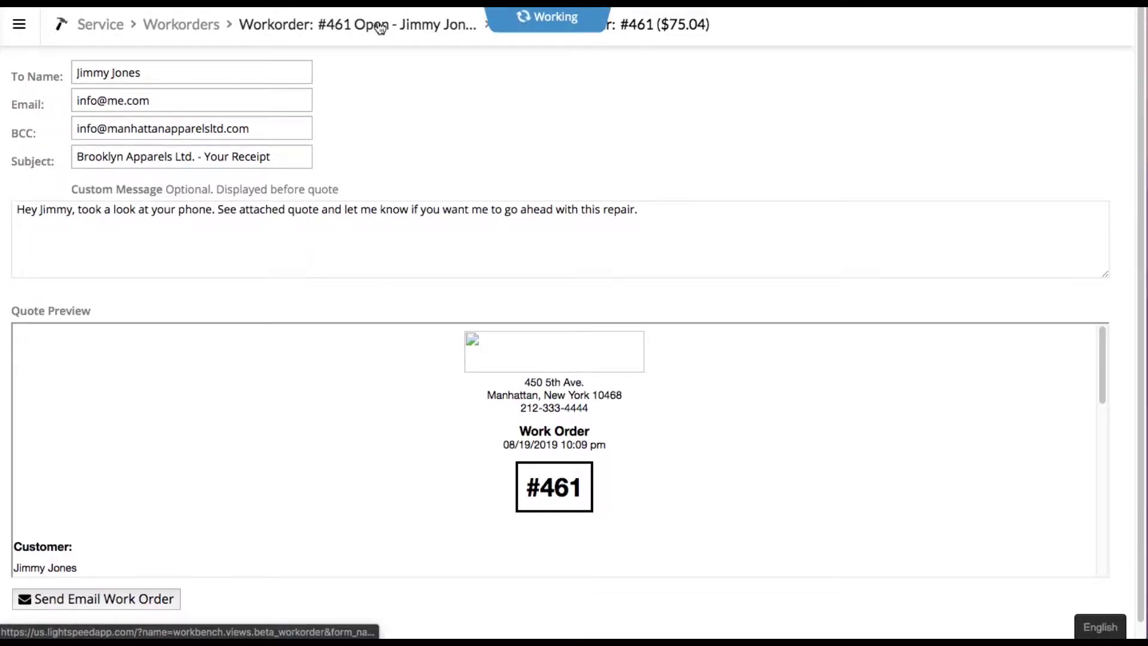
pyautogui.click(84, 177)
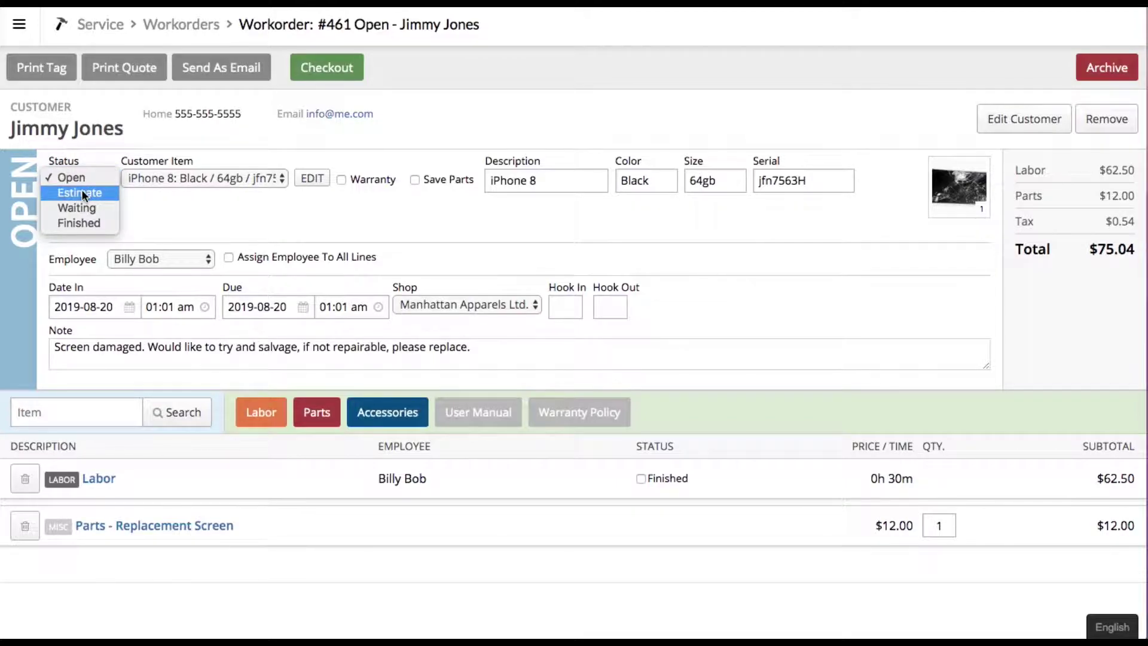
pyautogui.click(82, 192)
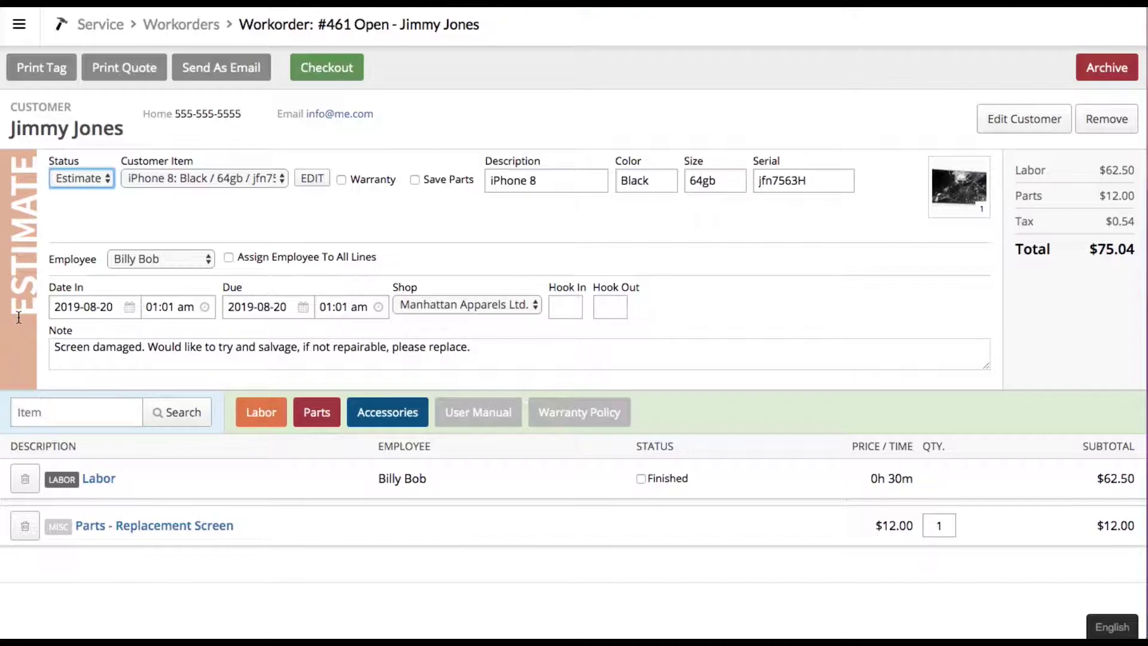
pyautogui.click(183, 24)
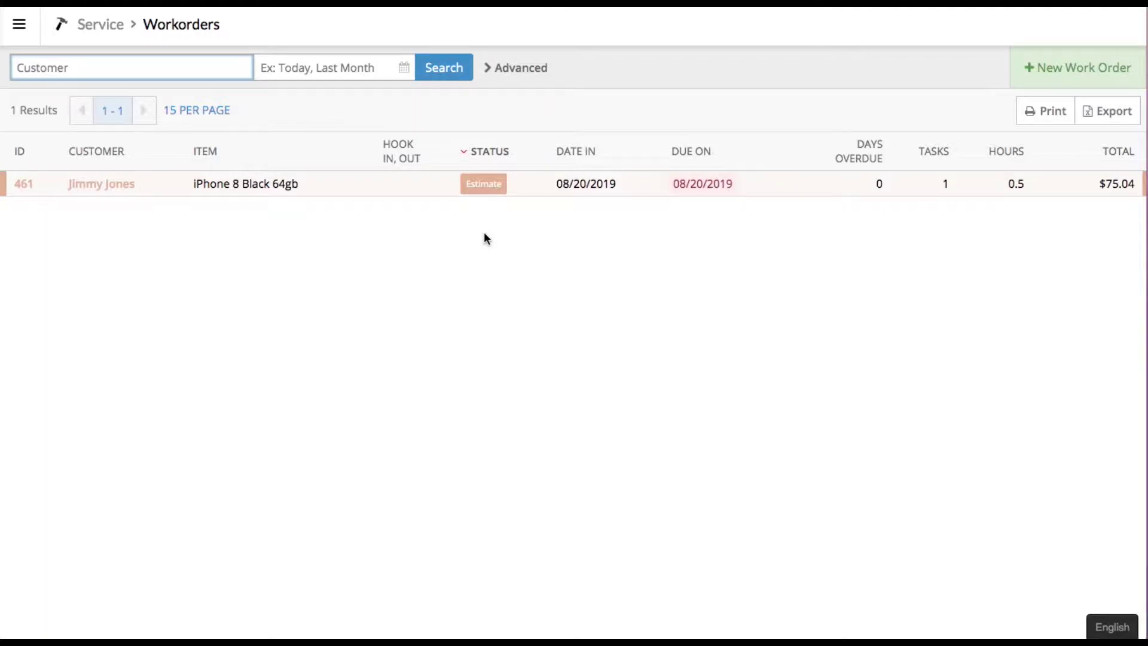
# Step: Open #461 and append 'Customer approved work. Part on order. Should be ready in 2 days.' to the note
pyautogui.click(495, 187)
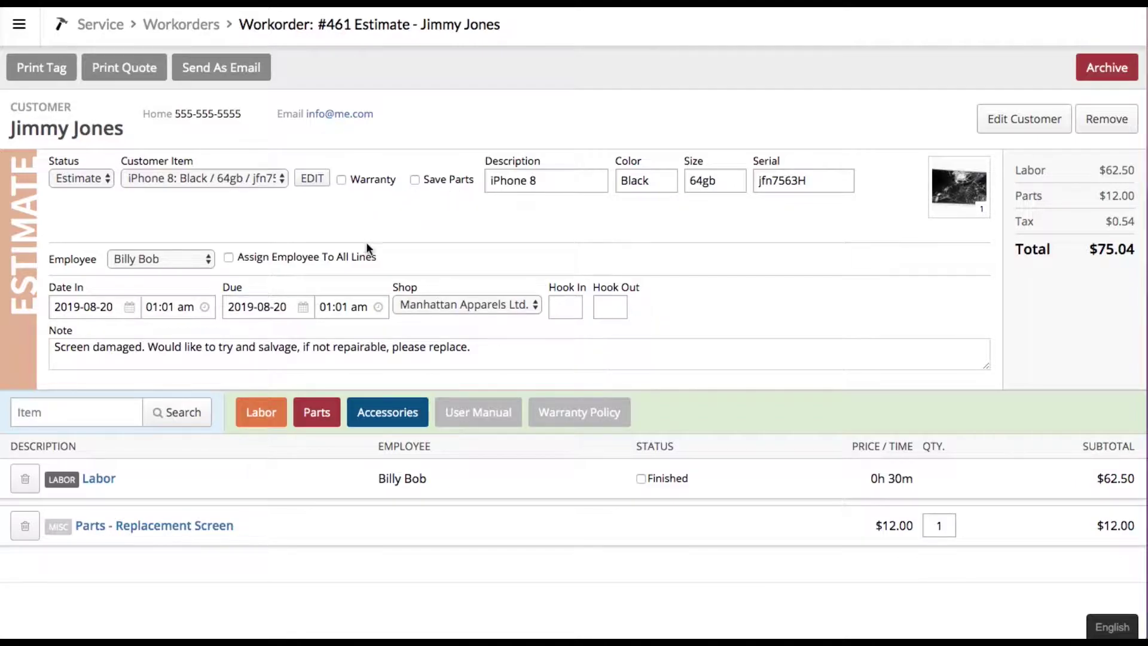
pyautogui.click(485, 349)
pyautogui.press('Return')
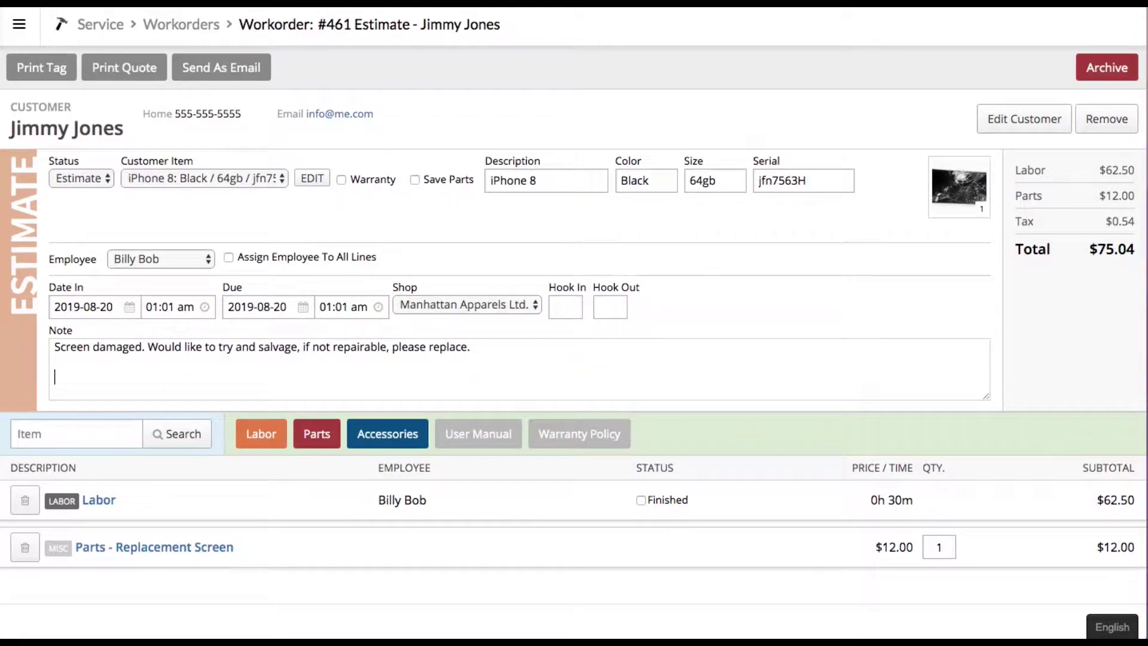
pyautogui.write('Customer approved work. Part on order. Should be ready in 2 days.')
# Step: Set the work order's due date to 2019-08-22
pyautogui.click(303, 307)
pyautogui.click(346, 442)
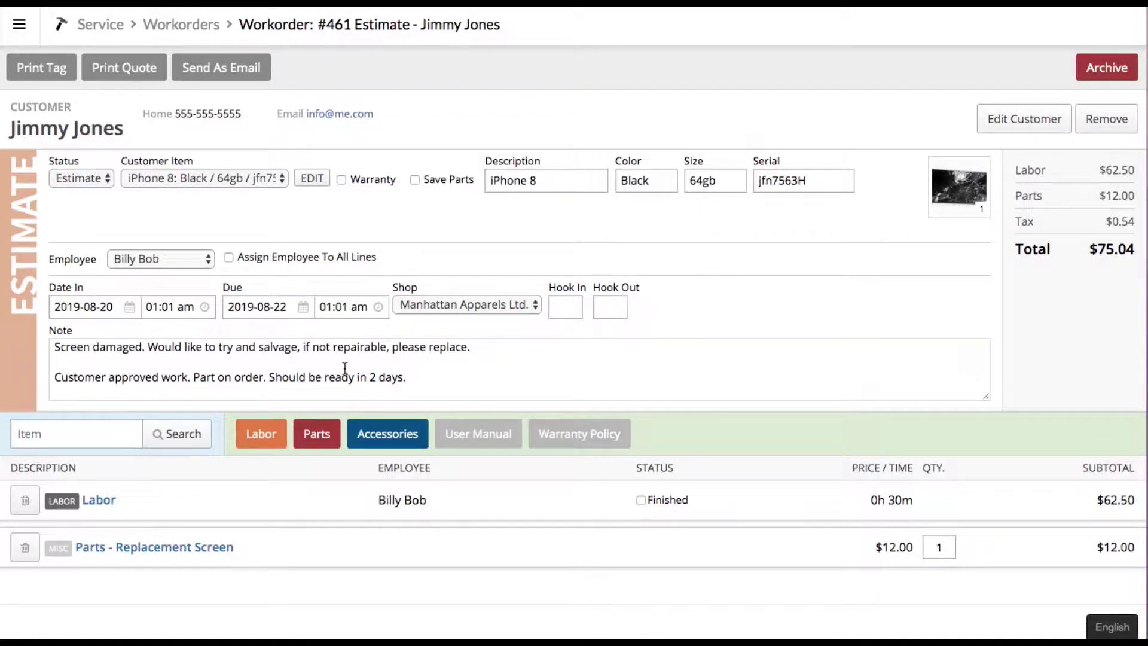
pyautogui.click(88, 181)
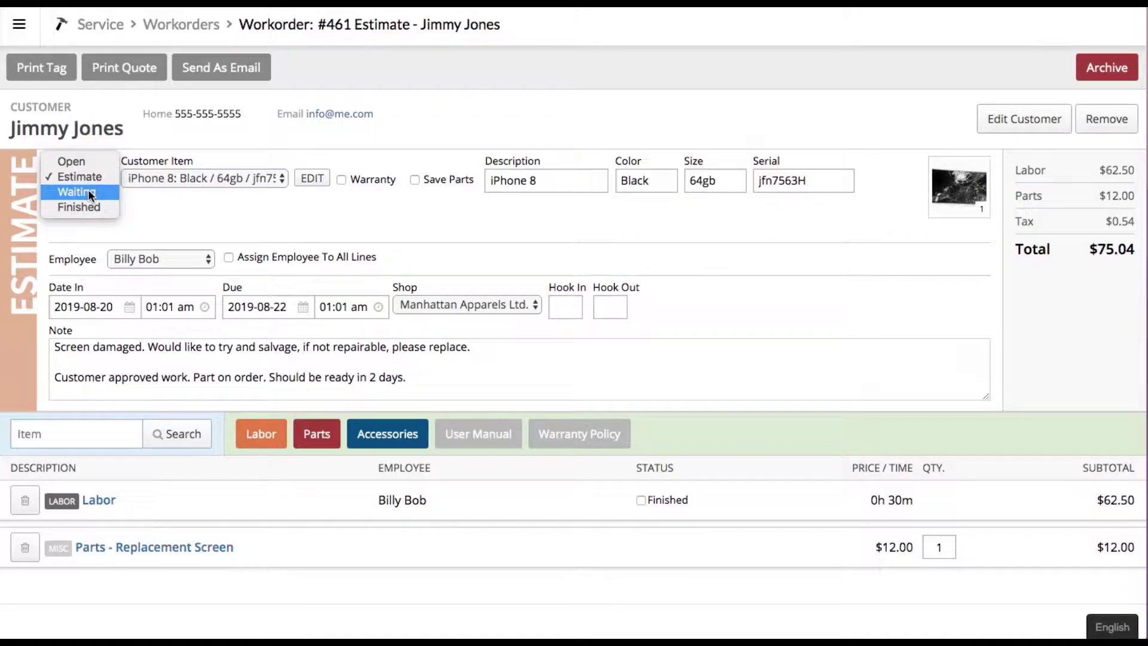
# Step: Set work order 461 to Waiting and go back to the Work Orders list
pyautogui.click(88, 191)
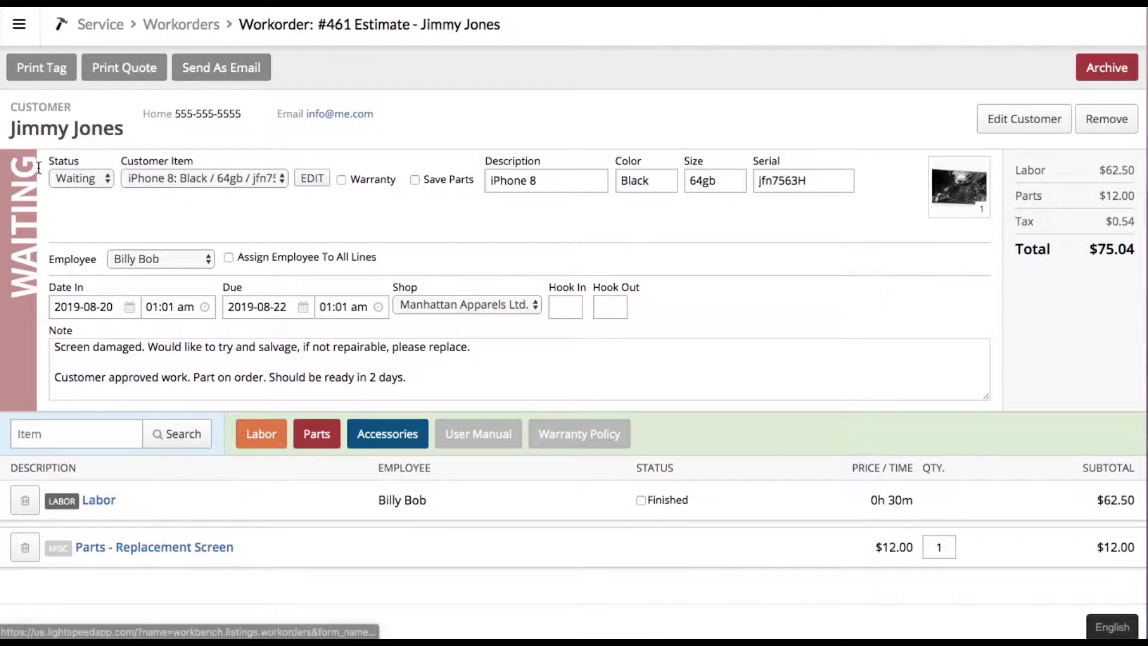
pyautogui.click(191, 24)
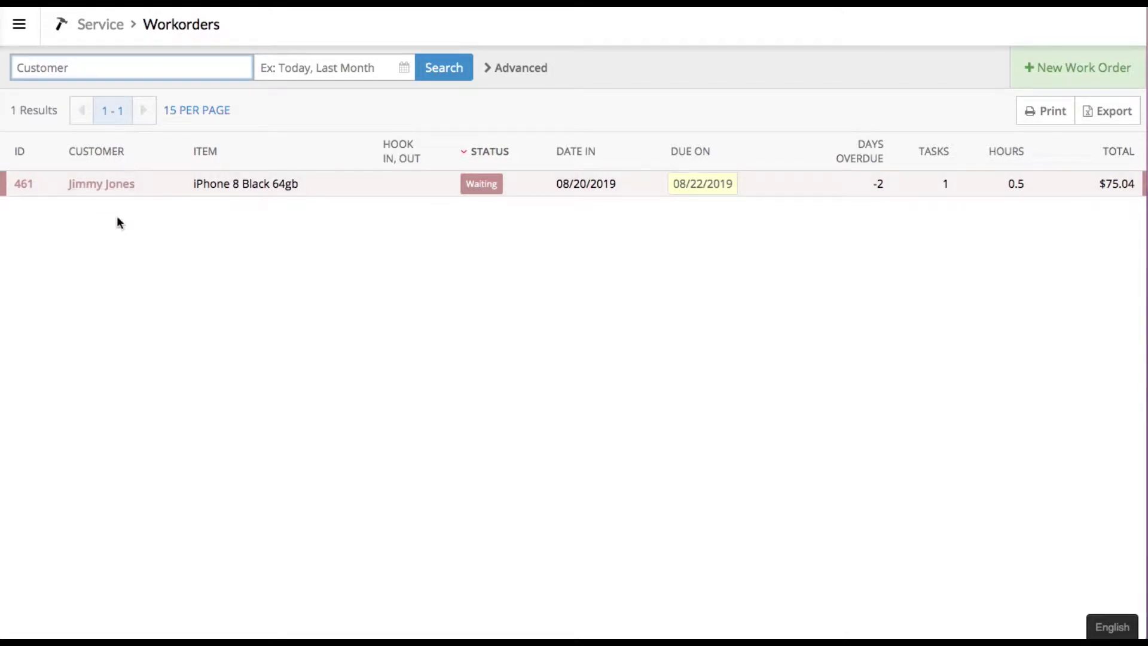
pyautogui.click(281, 242)
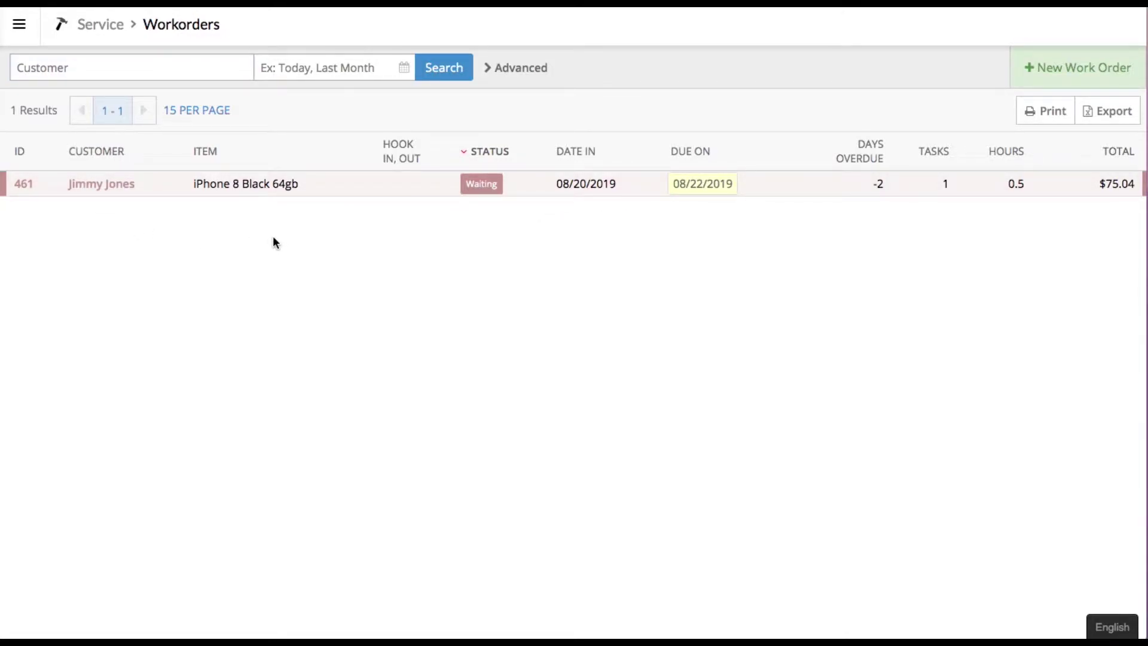
pyautogui.click(108, 26)
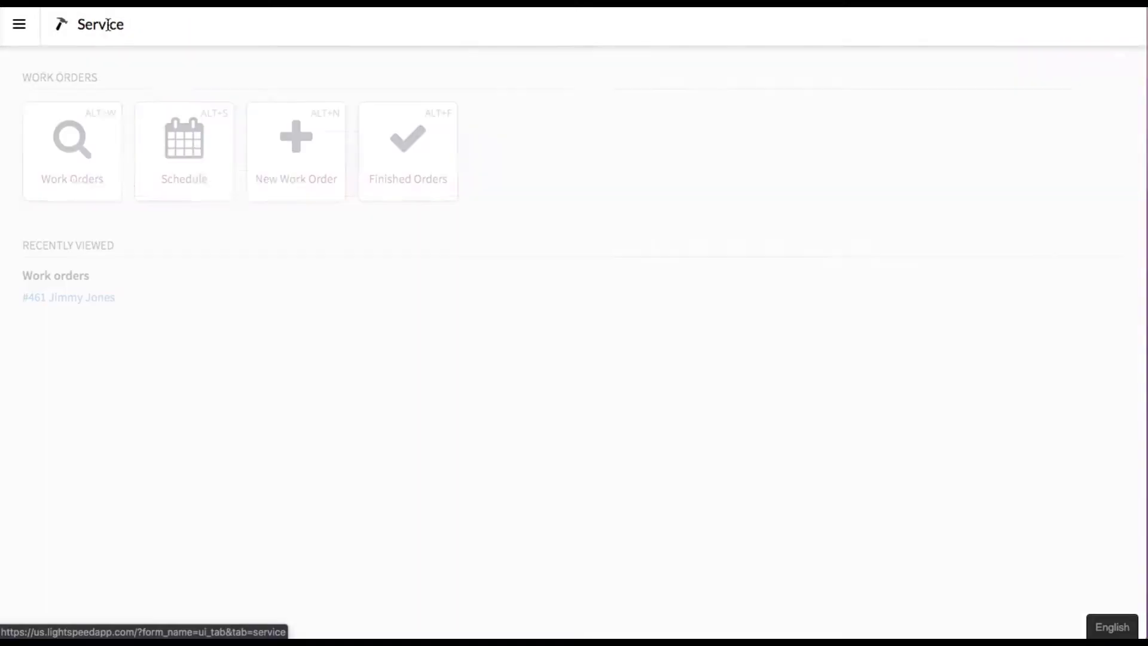
pyautogui.click(101, 158)
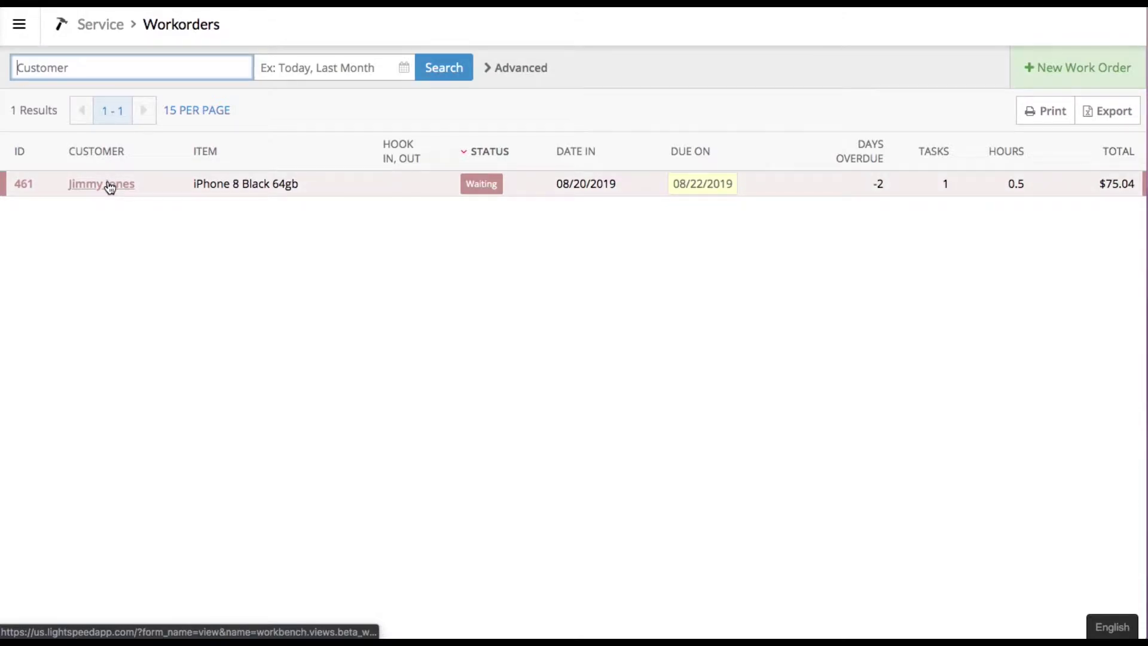
# Step: In order 461, add the note 'Completed. Customer contacted to come pick up his item.' and mark labor Finished
pyautogui.click(488, 186)
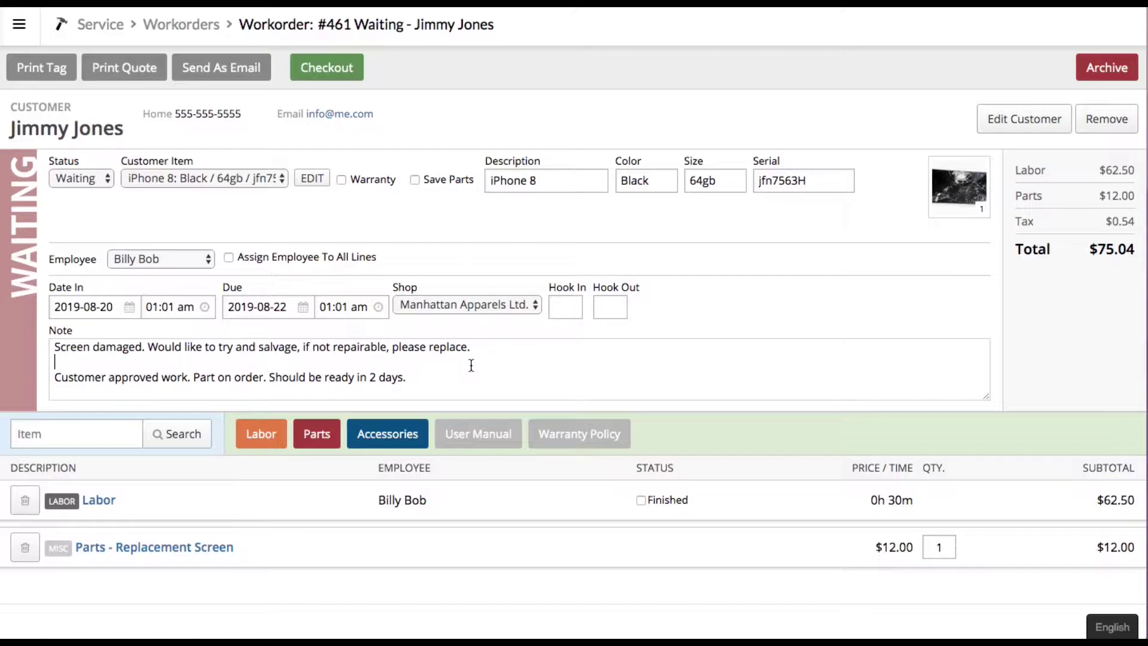
pyautogui.click(462, 383)
pyautogui.press('Return')
pyautogui.press('Return')
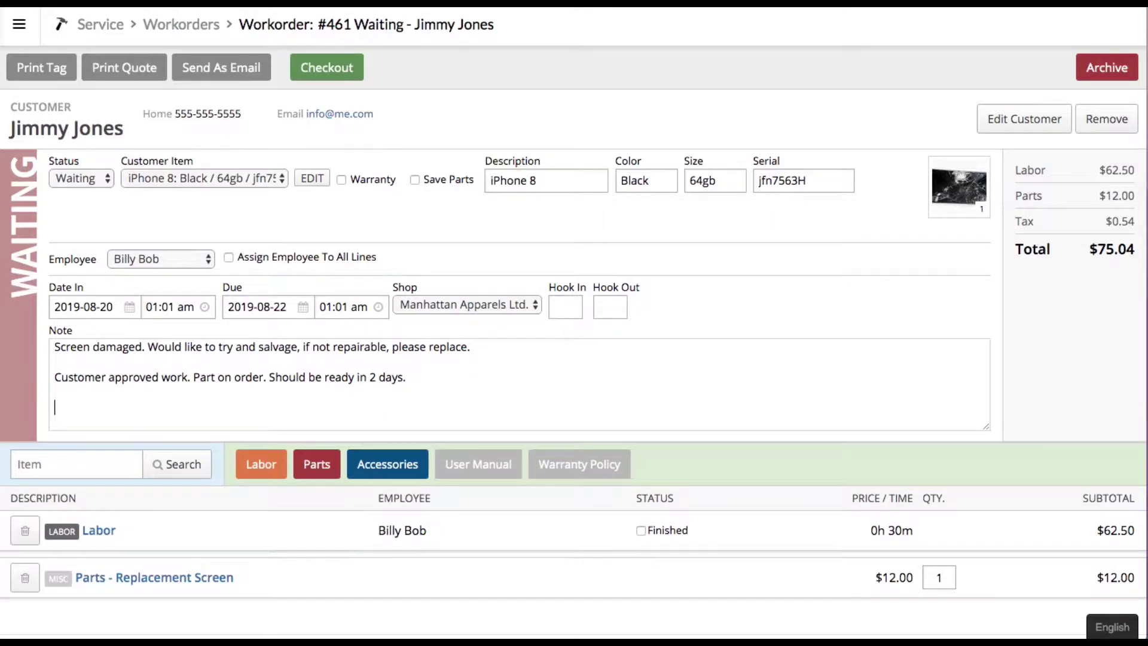
pyautogui.write('Completed. Customer conta')
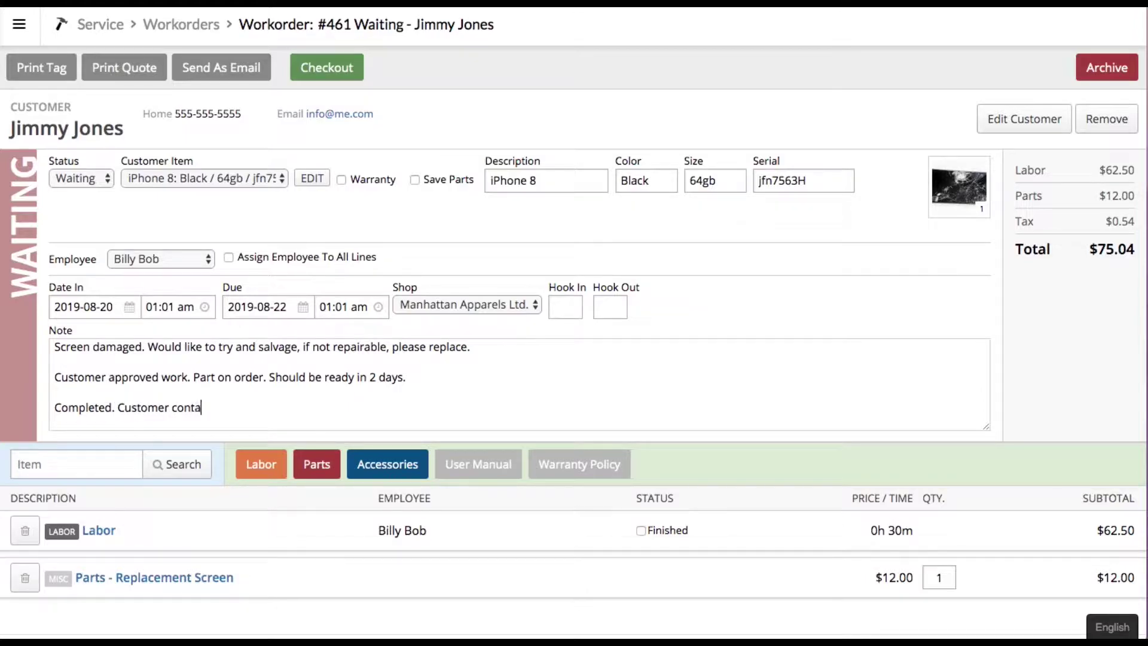
pyautogui.write('cted to come pick up his it')
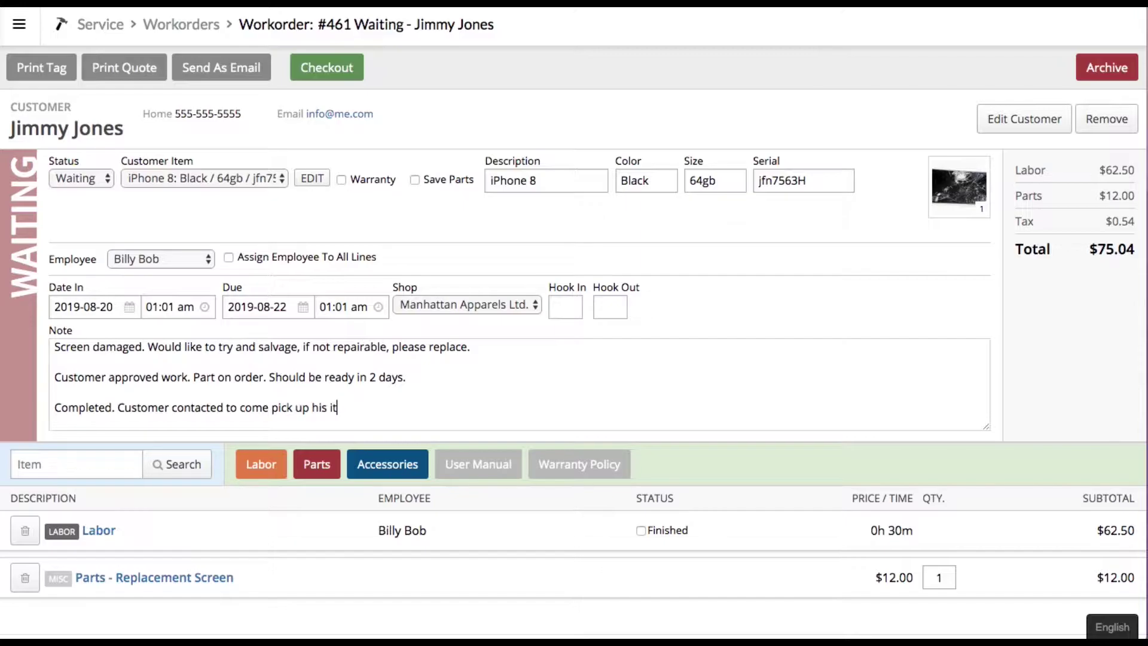
pyautogui.write('em.')
pyautogui.click(641, 529)
pyautogui.click(220, 72)
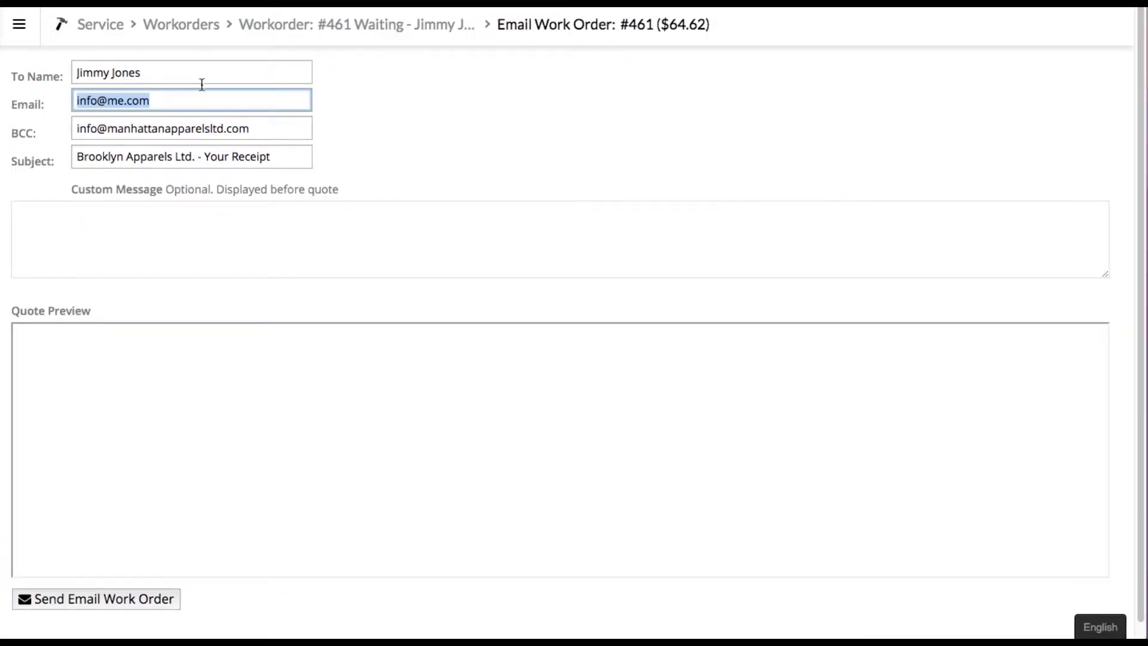
# Step: Write the customer a note that the phone is ready to rock and pick up, then return to #461
pyautogui.click(192, 223)
pyautogui.write('Hey Jimbo! Your phone is ready to rock. Come on by and pick it up!')
pyautogui.scroll(-6, 320, 440)
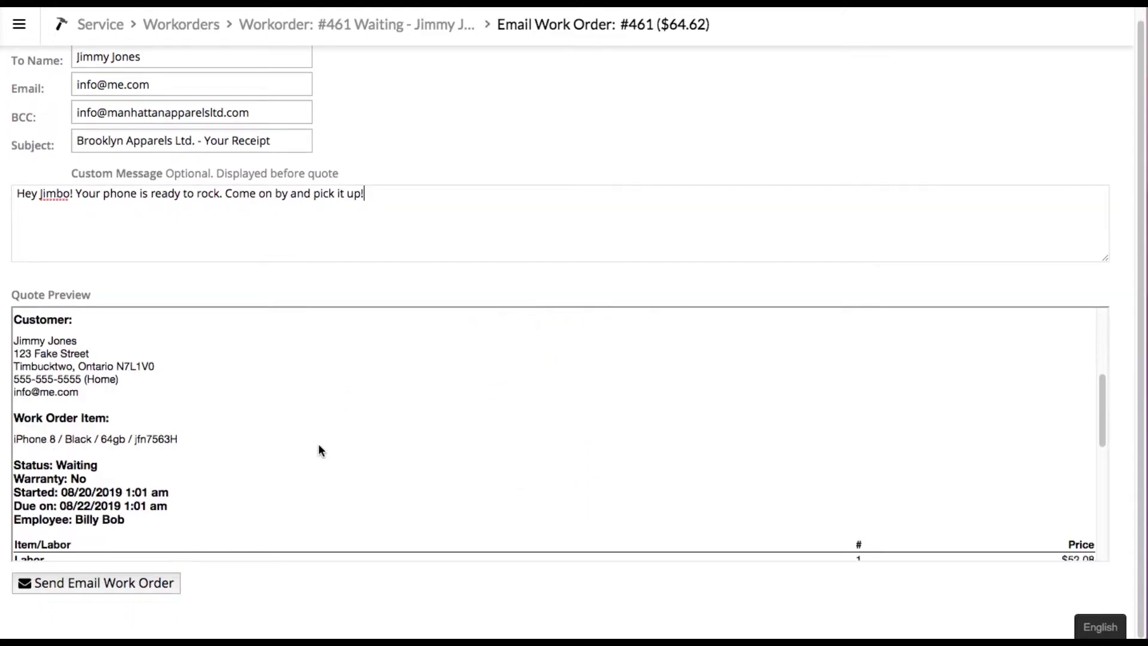
pyautogui.scroll(-5, 317, 443)
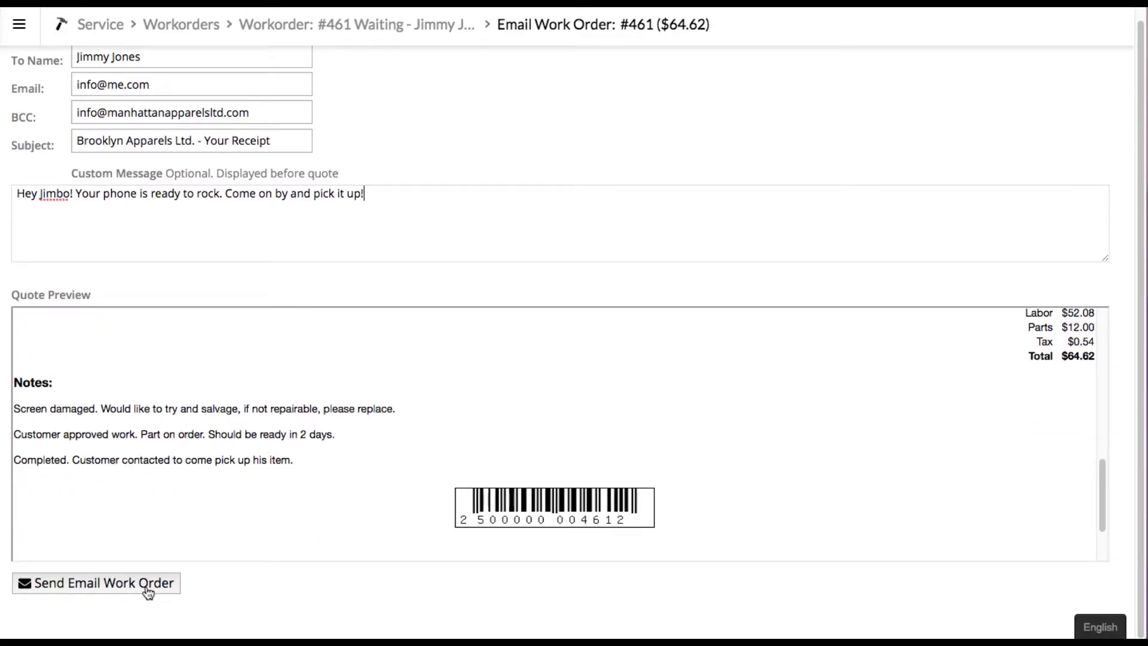
pyautogui.scroll(1, 222, 588)
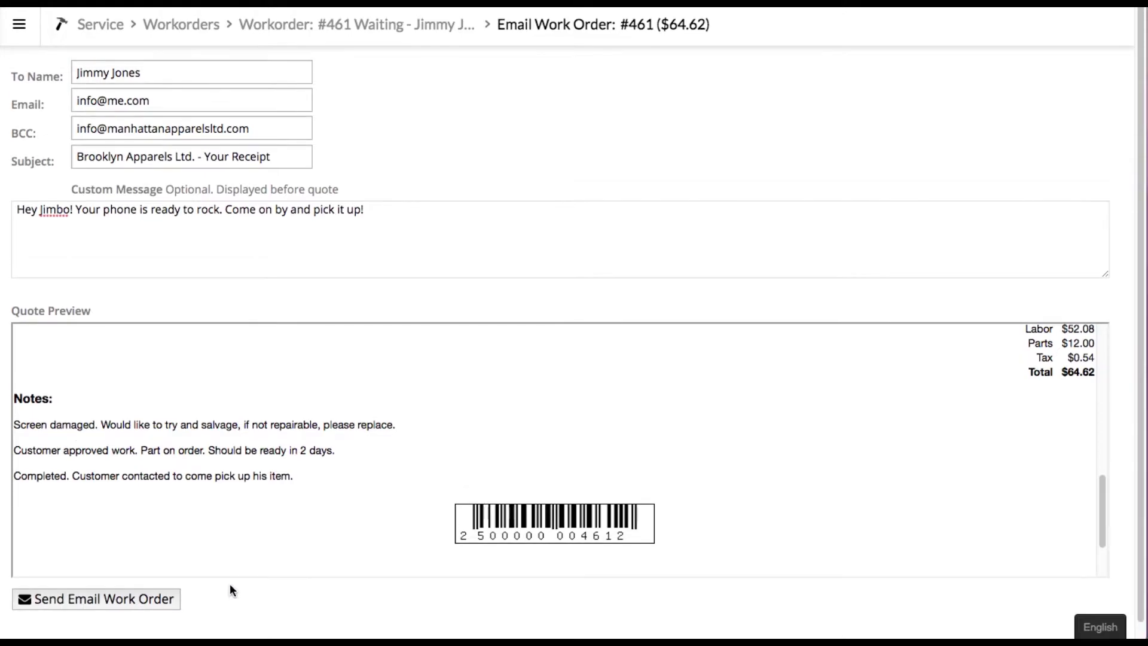
pyautogui.click(346, 29)
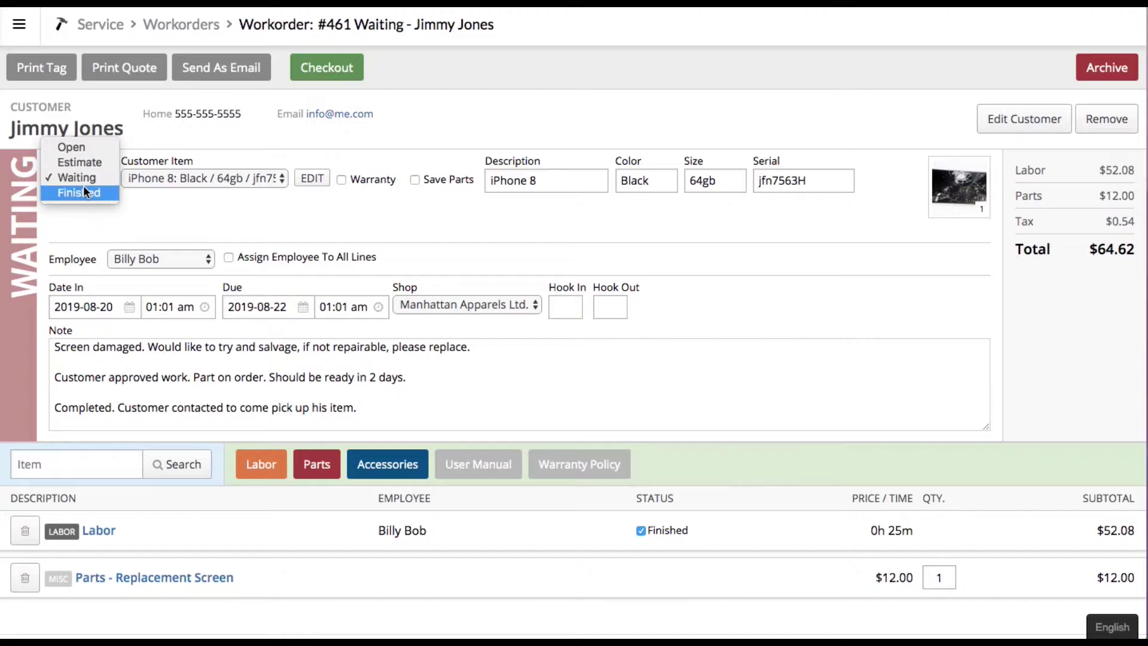
# Step: Set work order 461's status to Finished and return to the Service overview
pyautogui.click(84, 192)
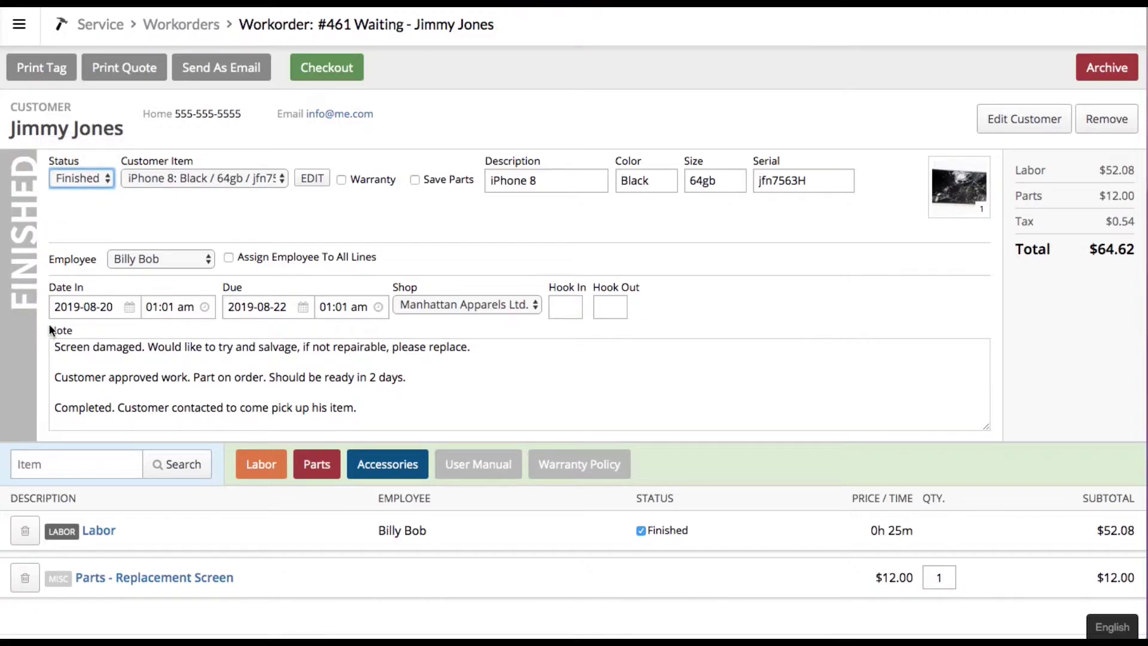
pyautogui.click(181, 23)
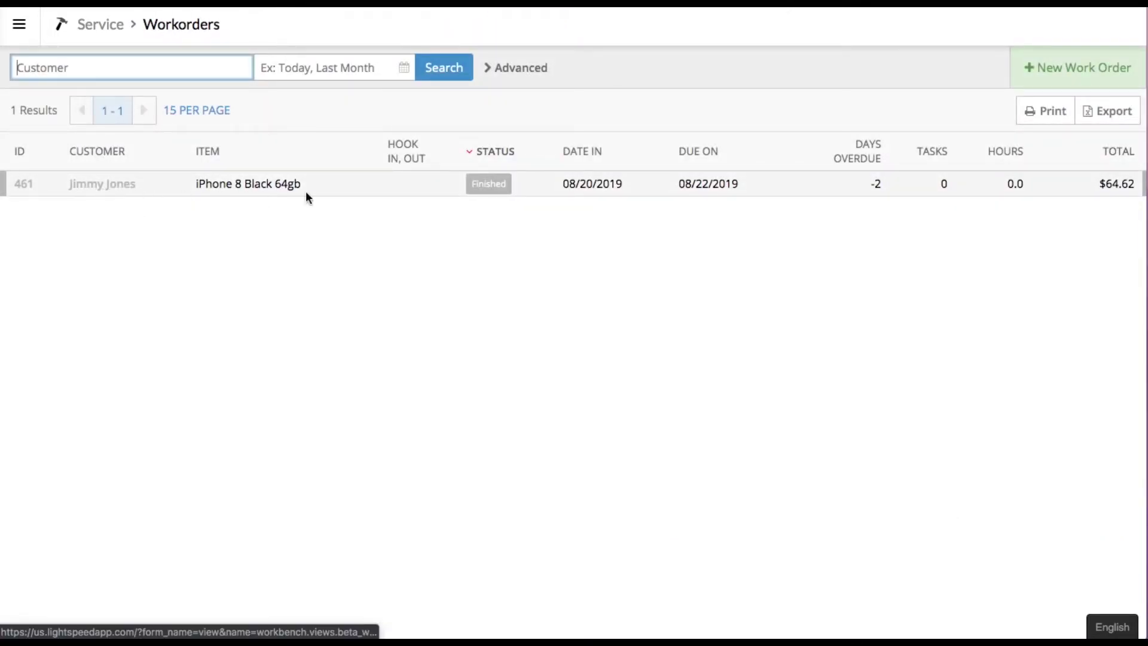
pyautogui.hotkey('alt', 'Left')
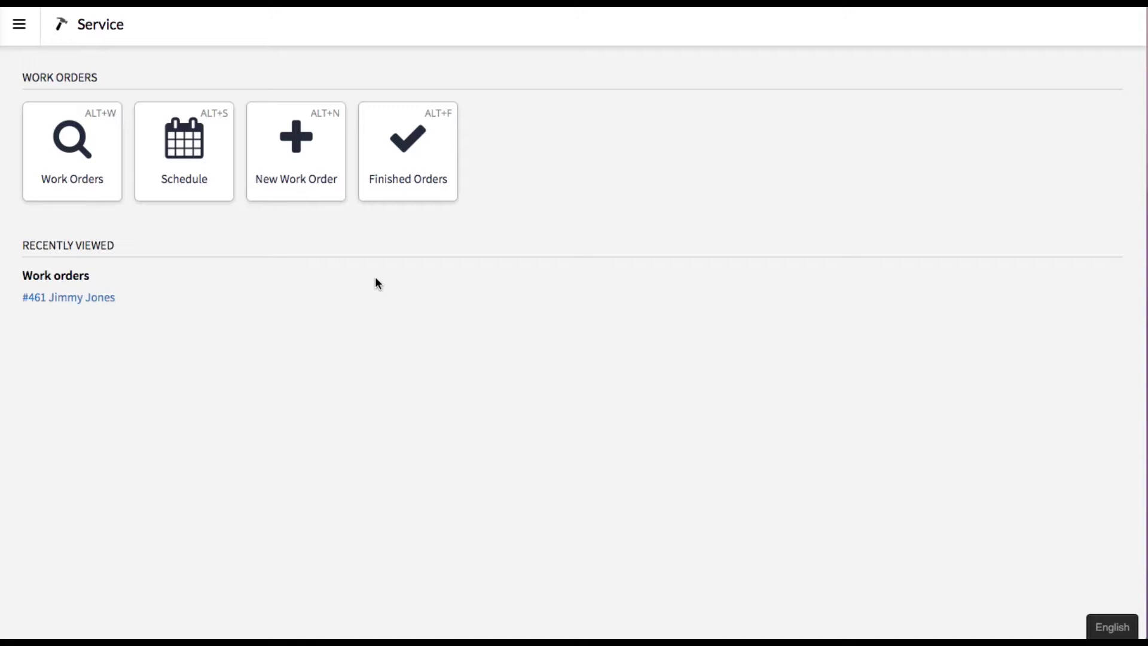
# Step: Open order 461 from Finished Orders and start its checkout
pyautogui.click(409, 140)
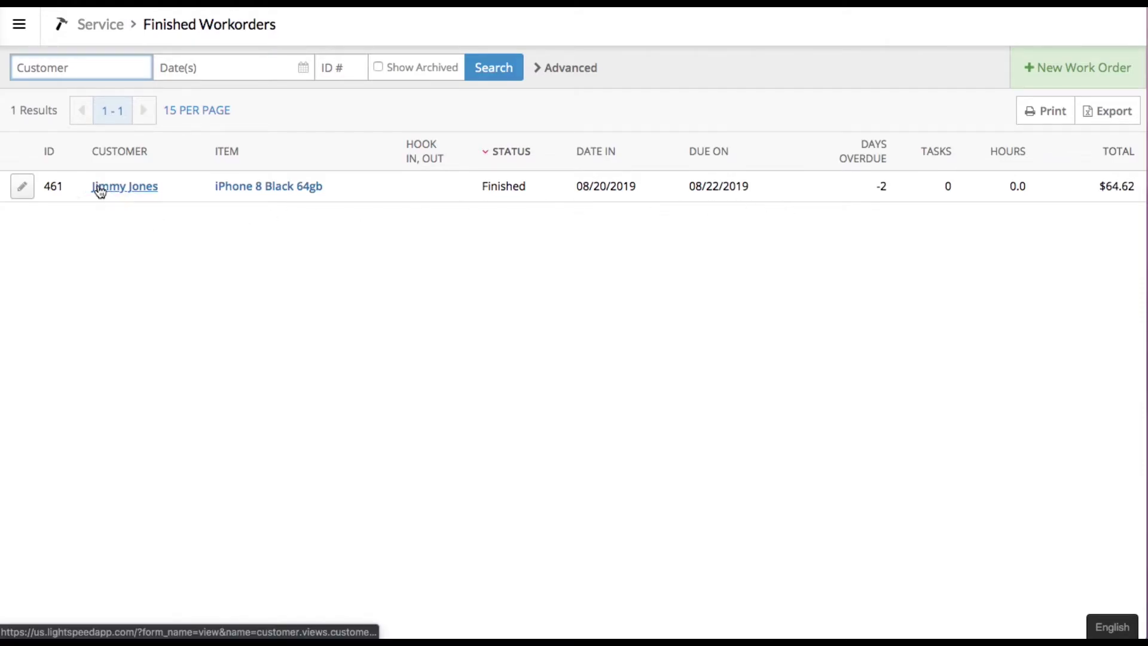
pyautogui.click(23, 186)
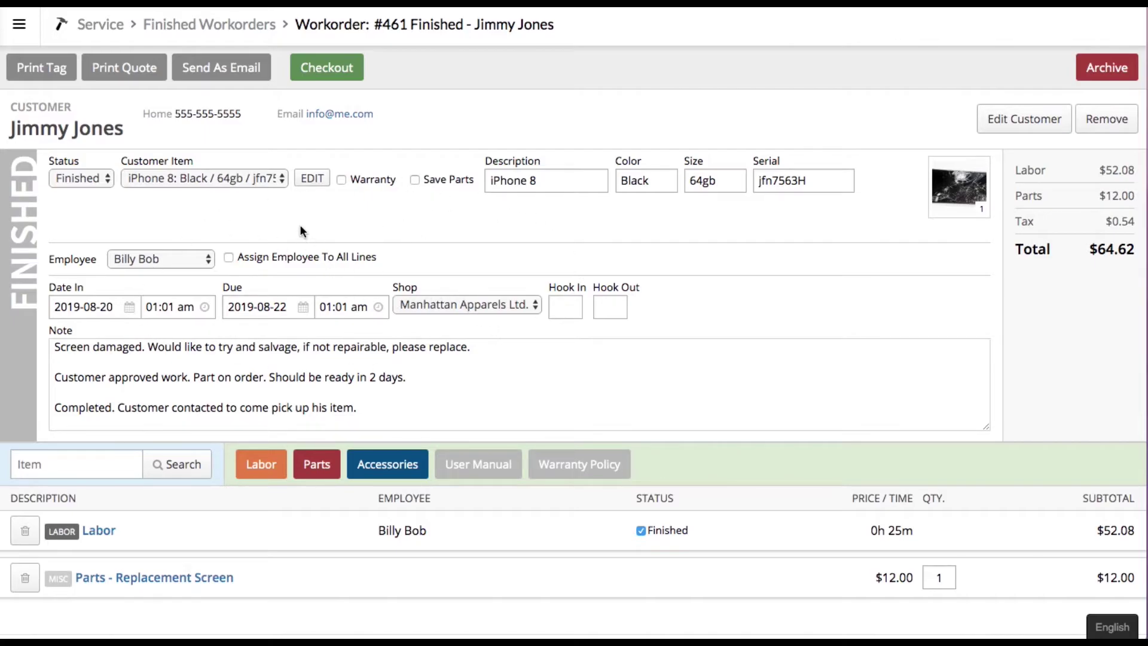
pyautogui.click(343, 69)
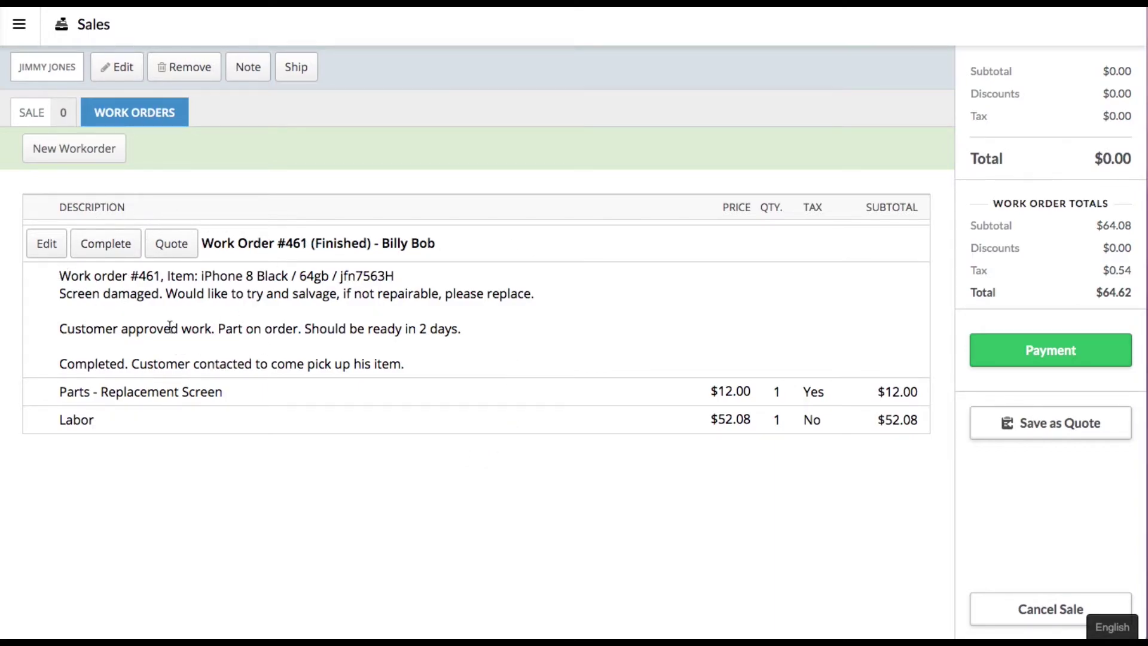
# Step: Complete the work order into the sale and pay the full $64.62 by debit card
pyautogui.click(98, 252)
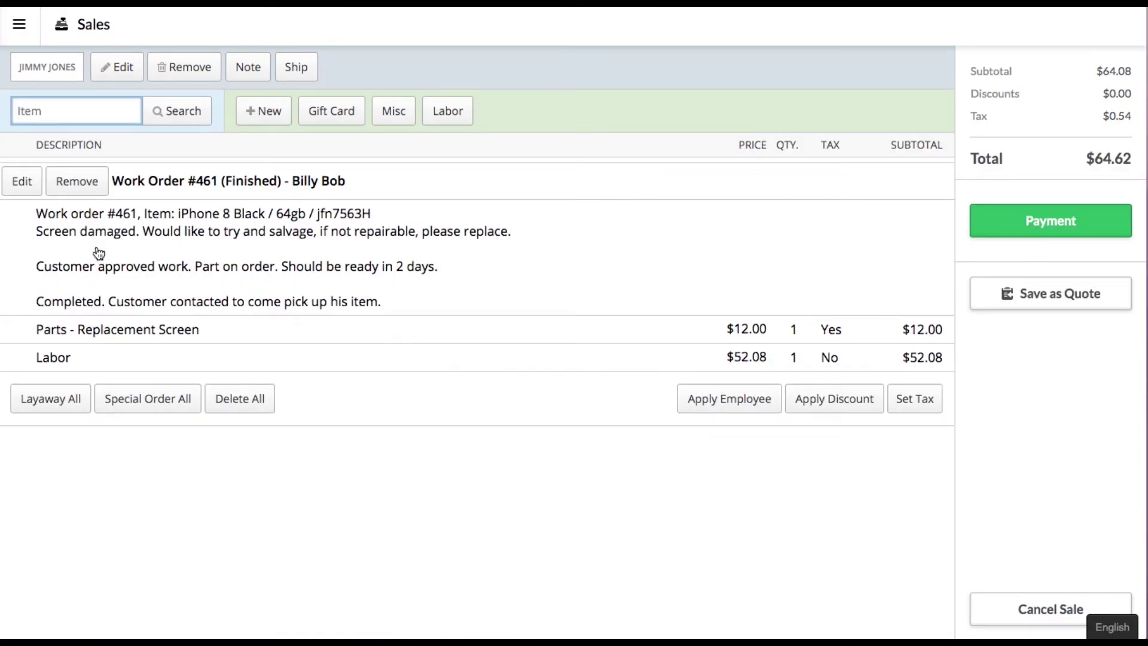
pyautogui.click(1047, 222)
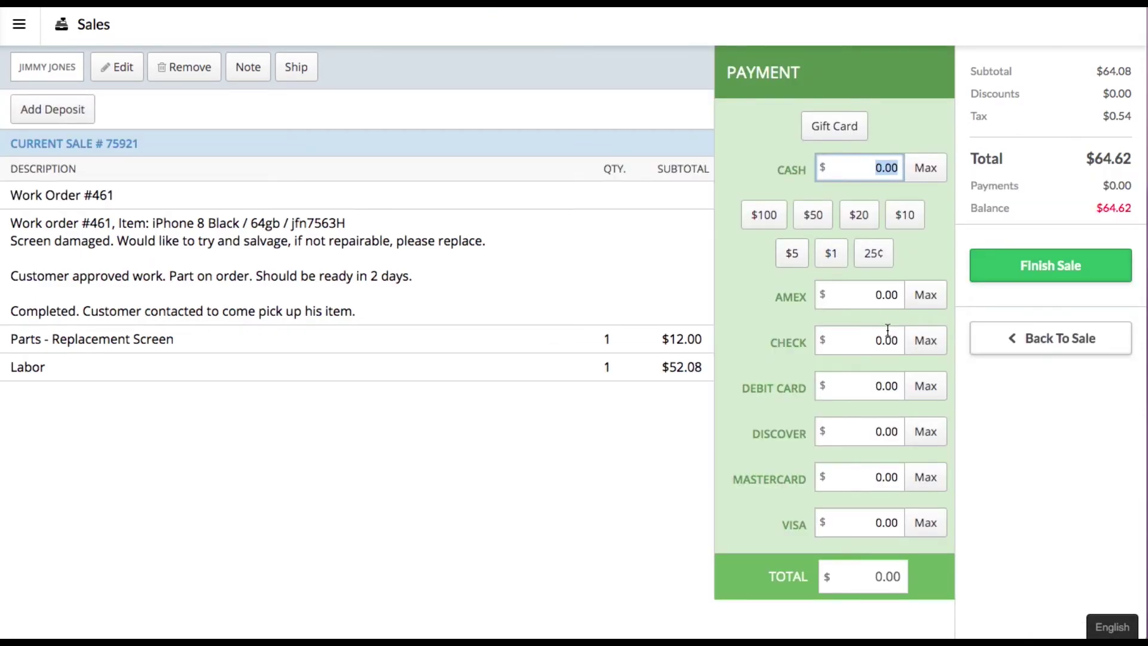
pyautogui.click(927, 389)
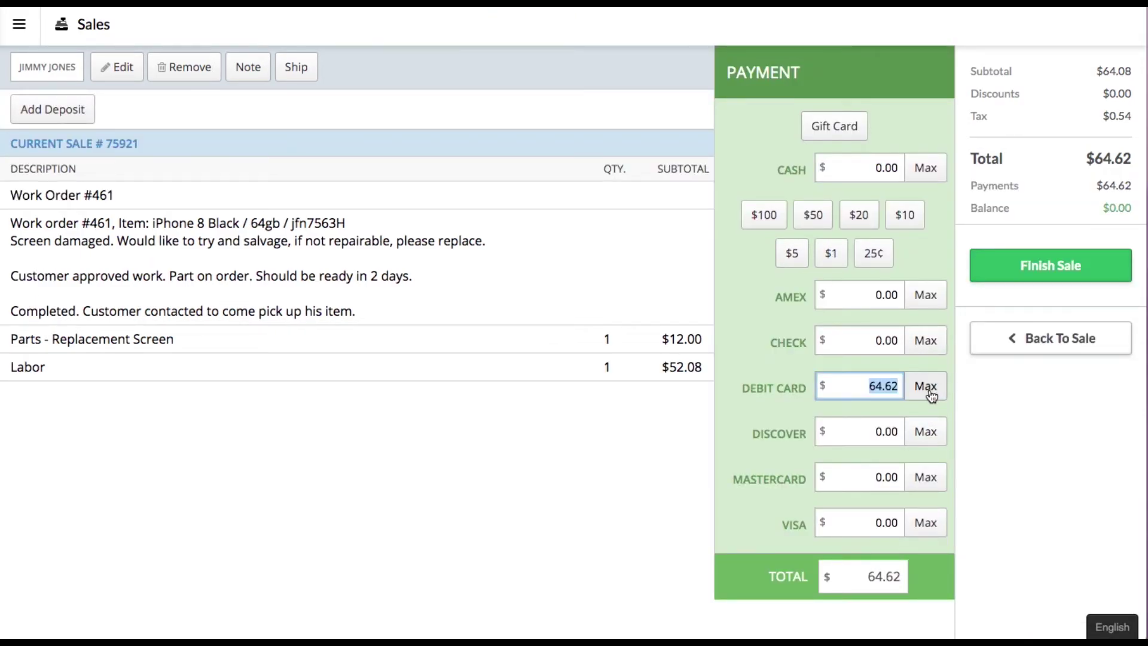
pyautogui.click(1051, 268)
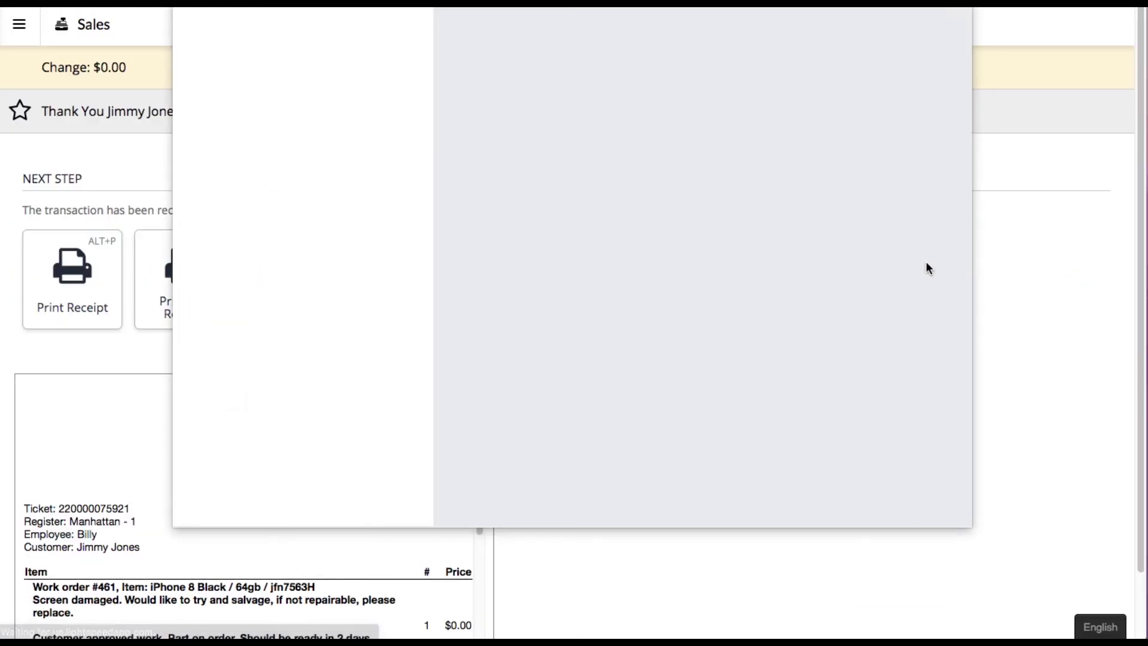
# Step: Skip printing the receipt and confirm no open work orders remain under Service
pyautogui.click(335, 89)
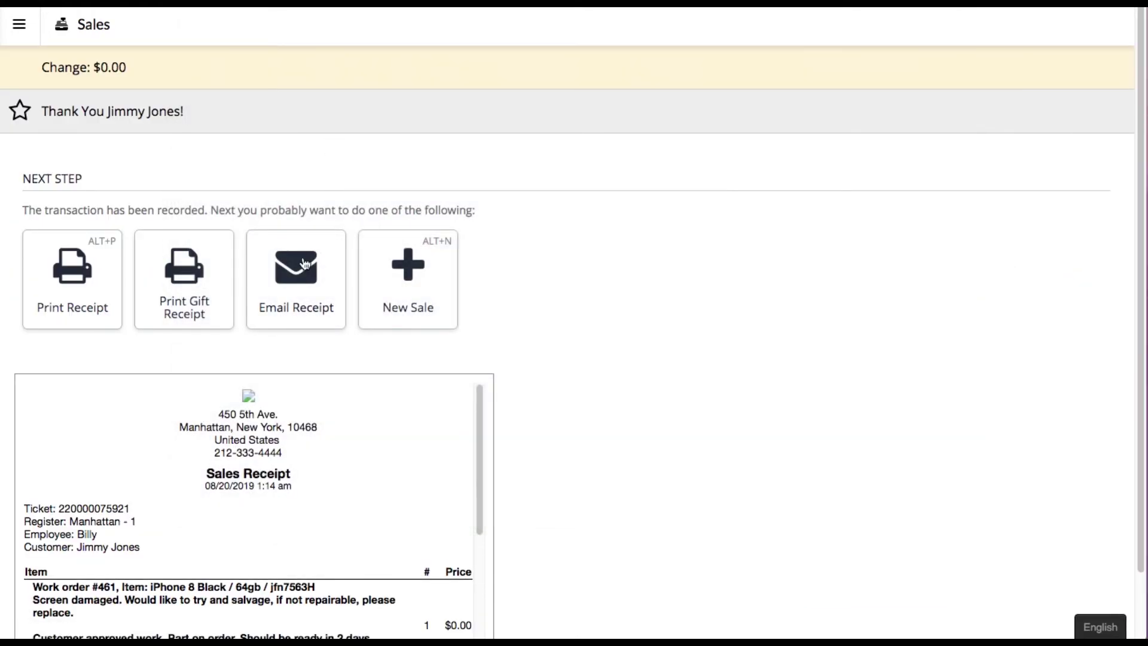
pyautogui.scroll(-2, 487, 277)
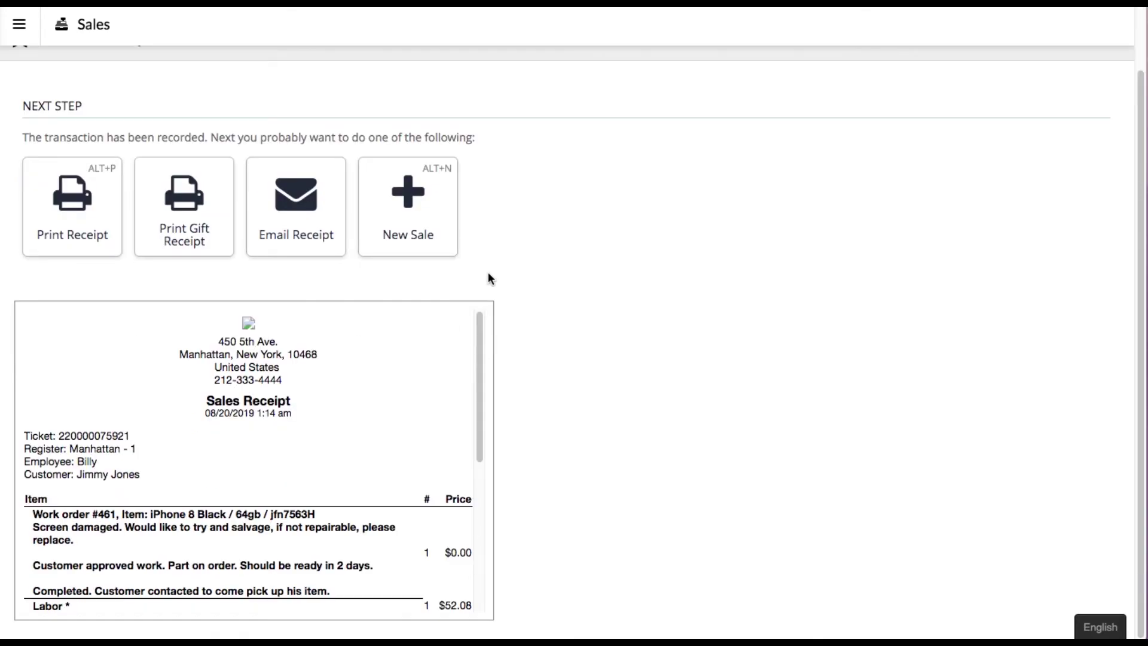
pyautogui.scroll(2, 496, 301)
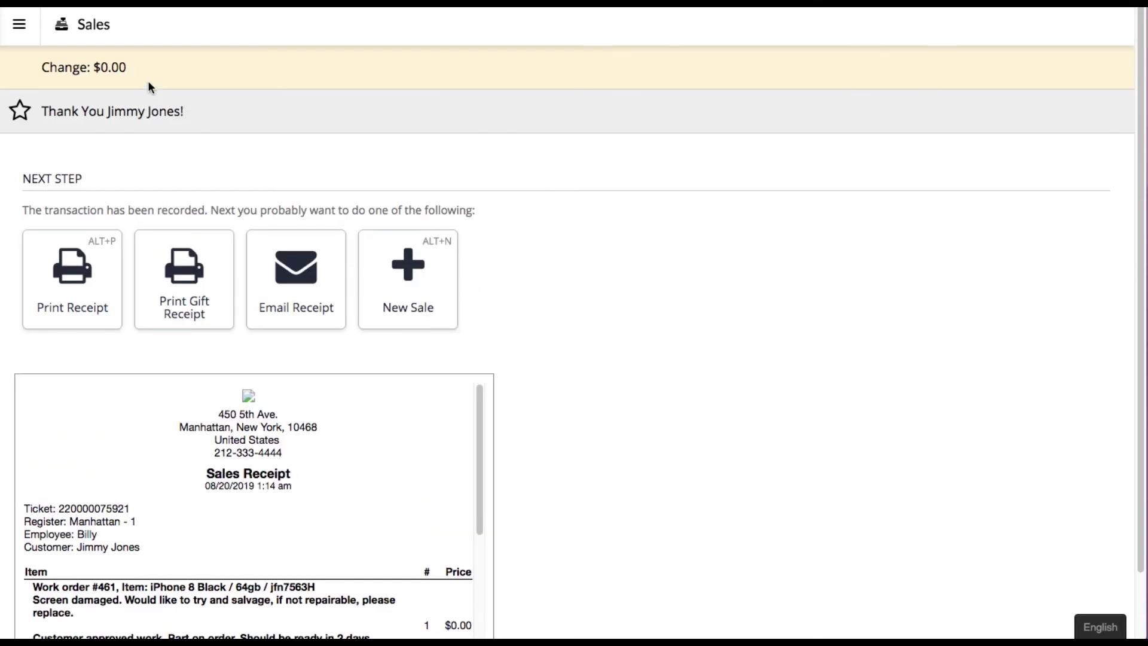
pyautogui.click(19, 24)
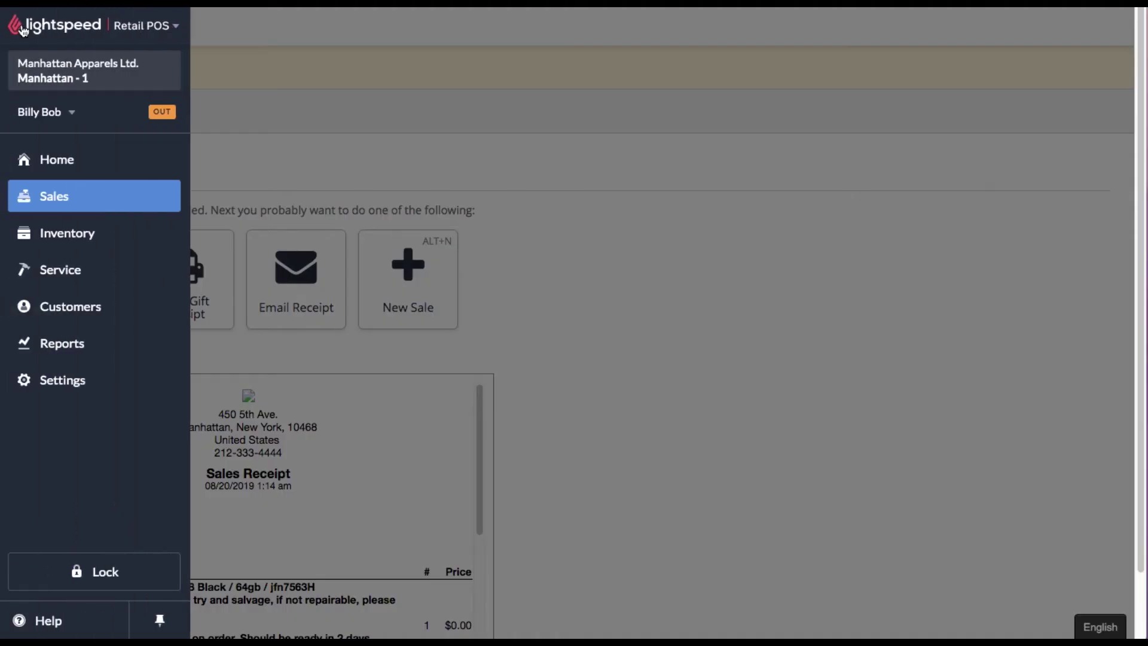
pyautogui.click(90, 278)
pyautogui.click(87, 186)
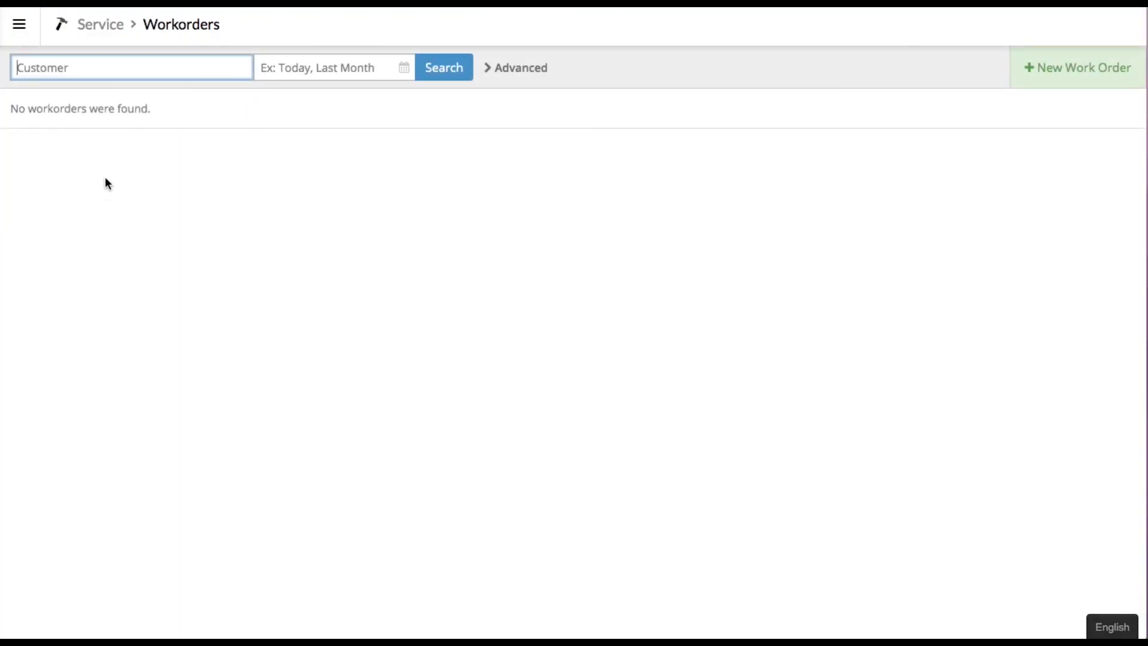
pyautogui.click(99, 24)
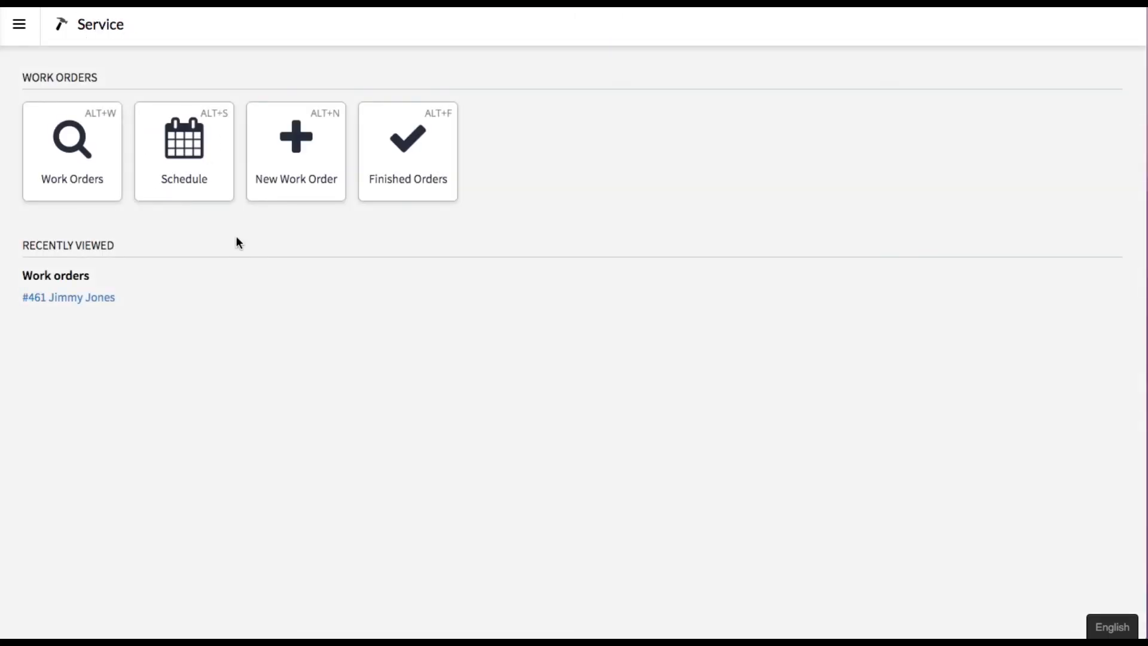